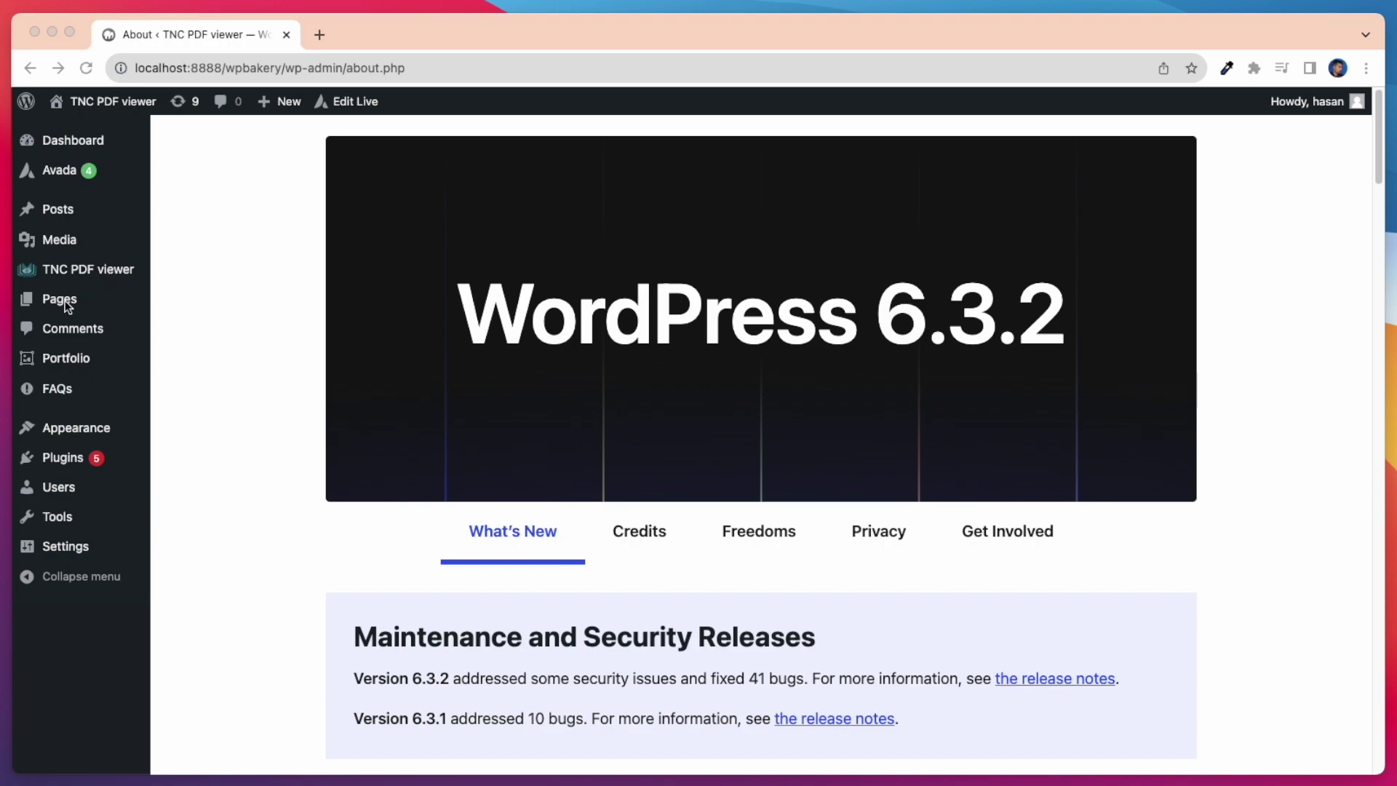
Create a new page titled 'Avada TNC PDF viewer'
mouse_move(64, 300)
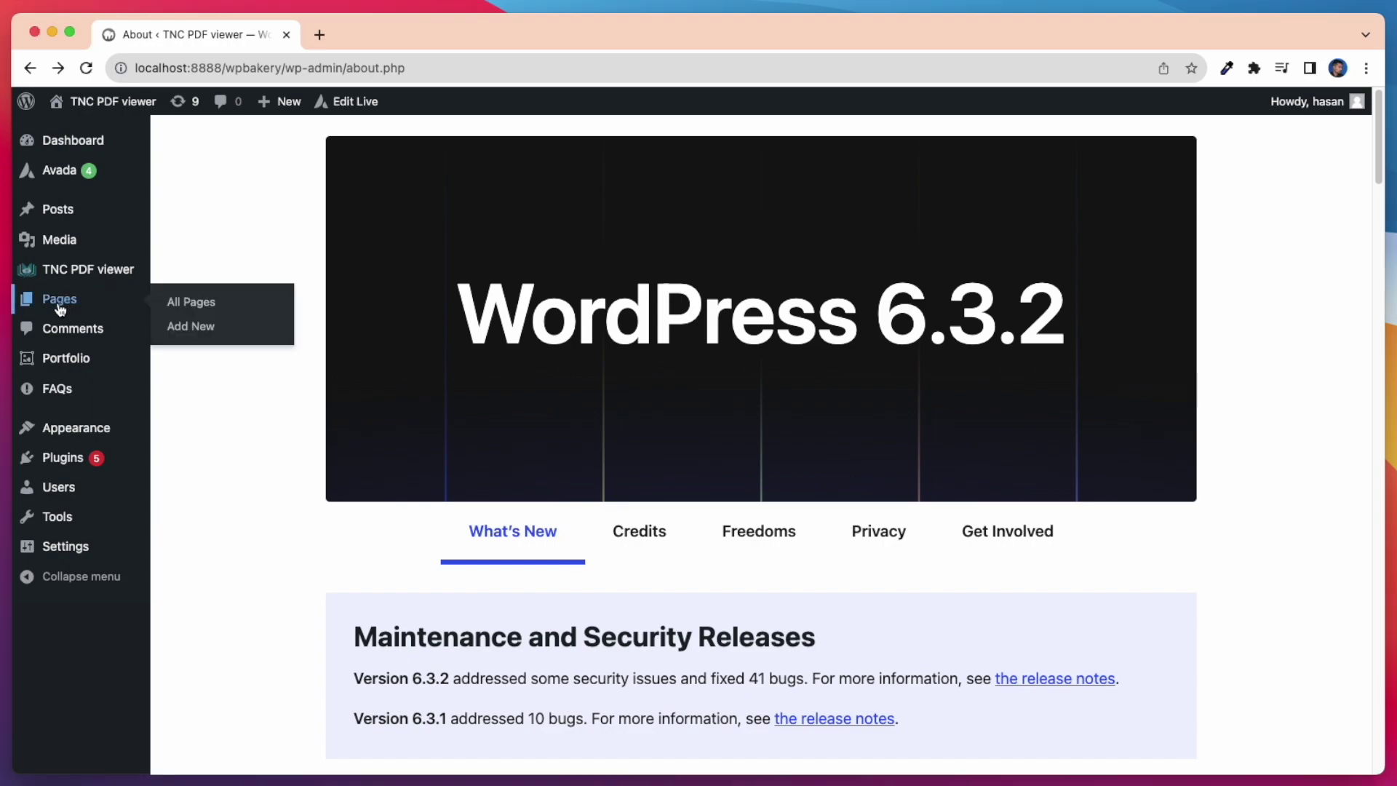
click(164, 329)
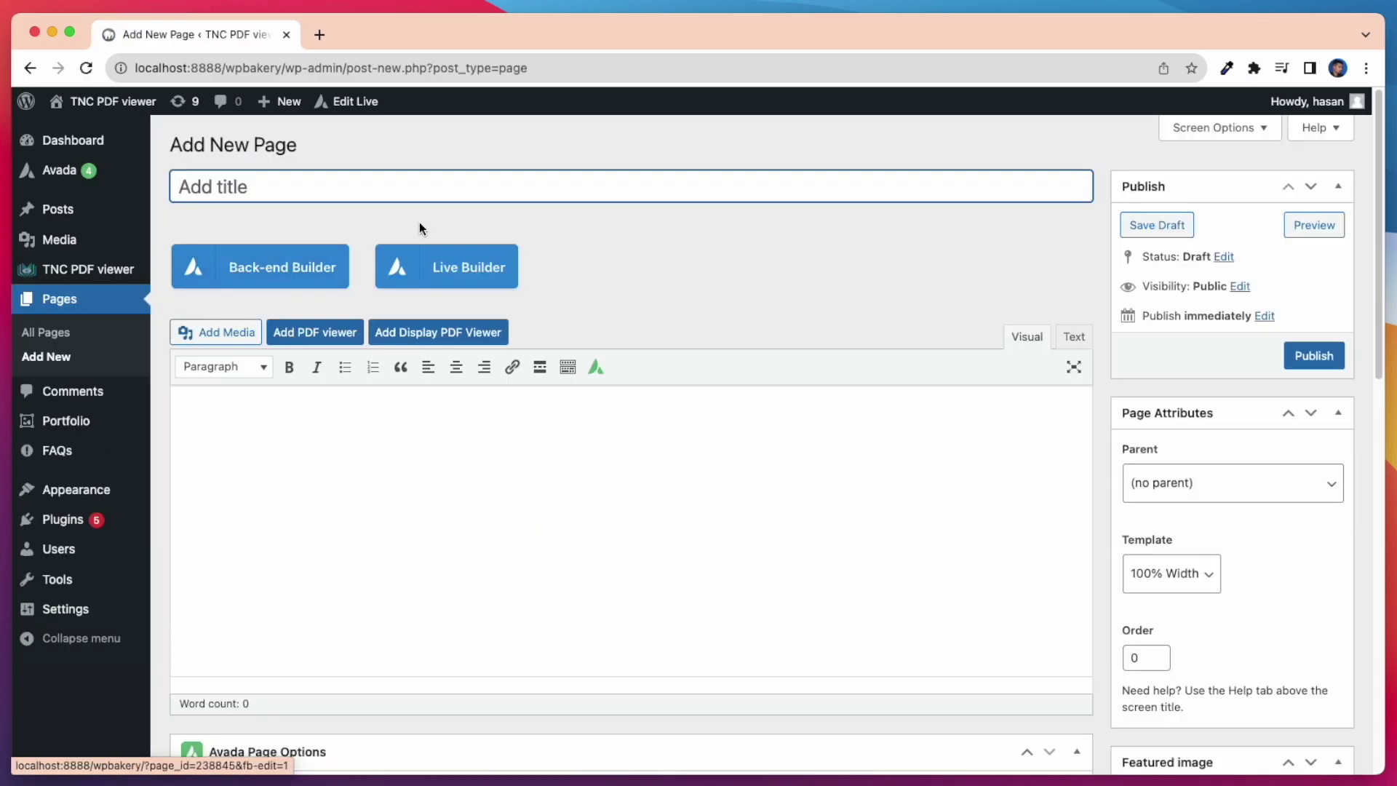
text(Avada TNC)
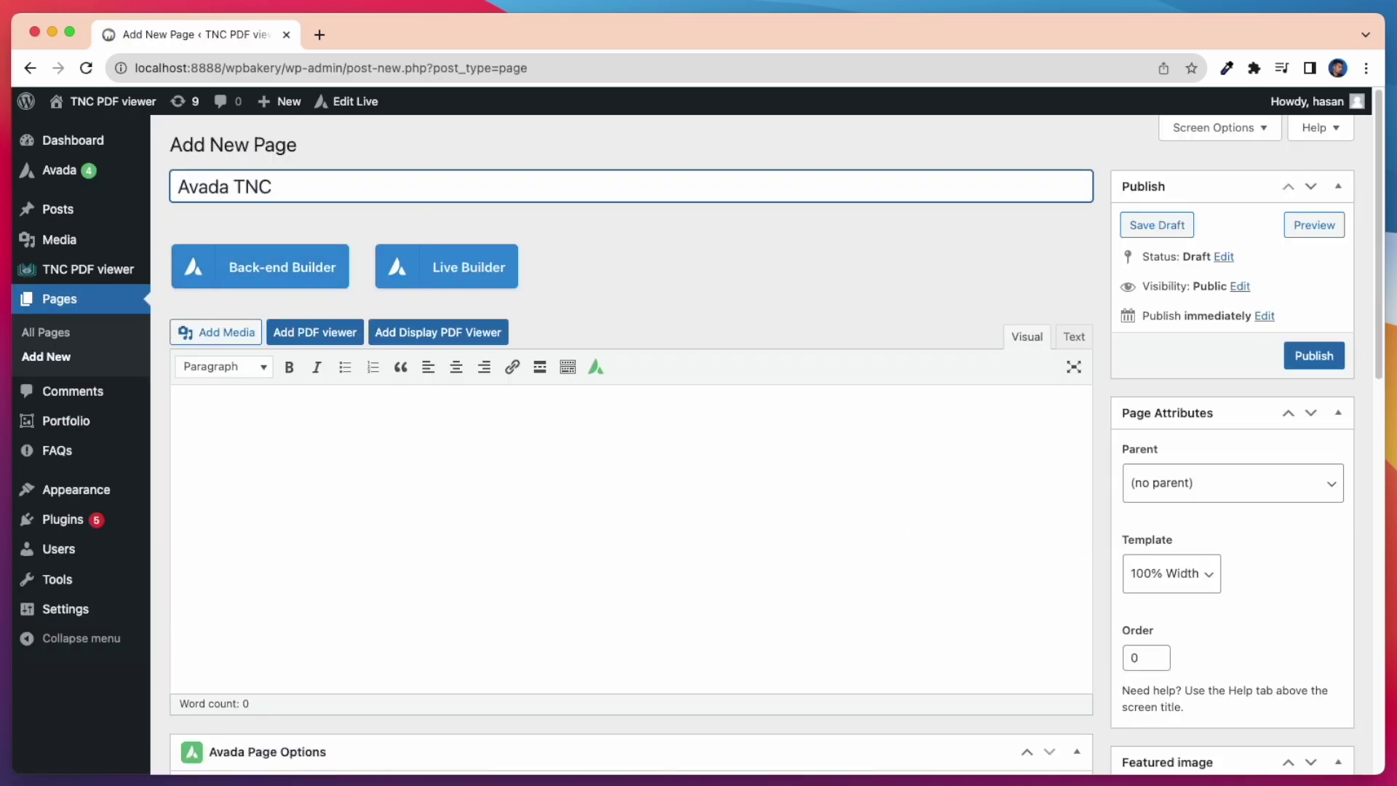
text( PDF viewer)
Switch to the Back-end Builder and insert a 1/1 full-width container
click(251, 264)
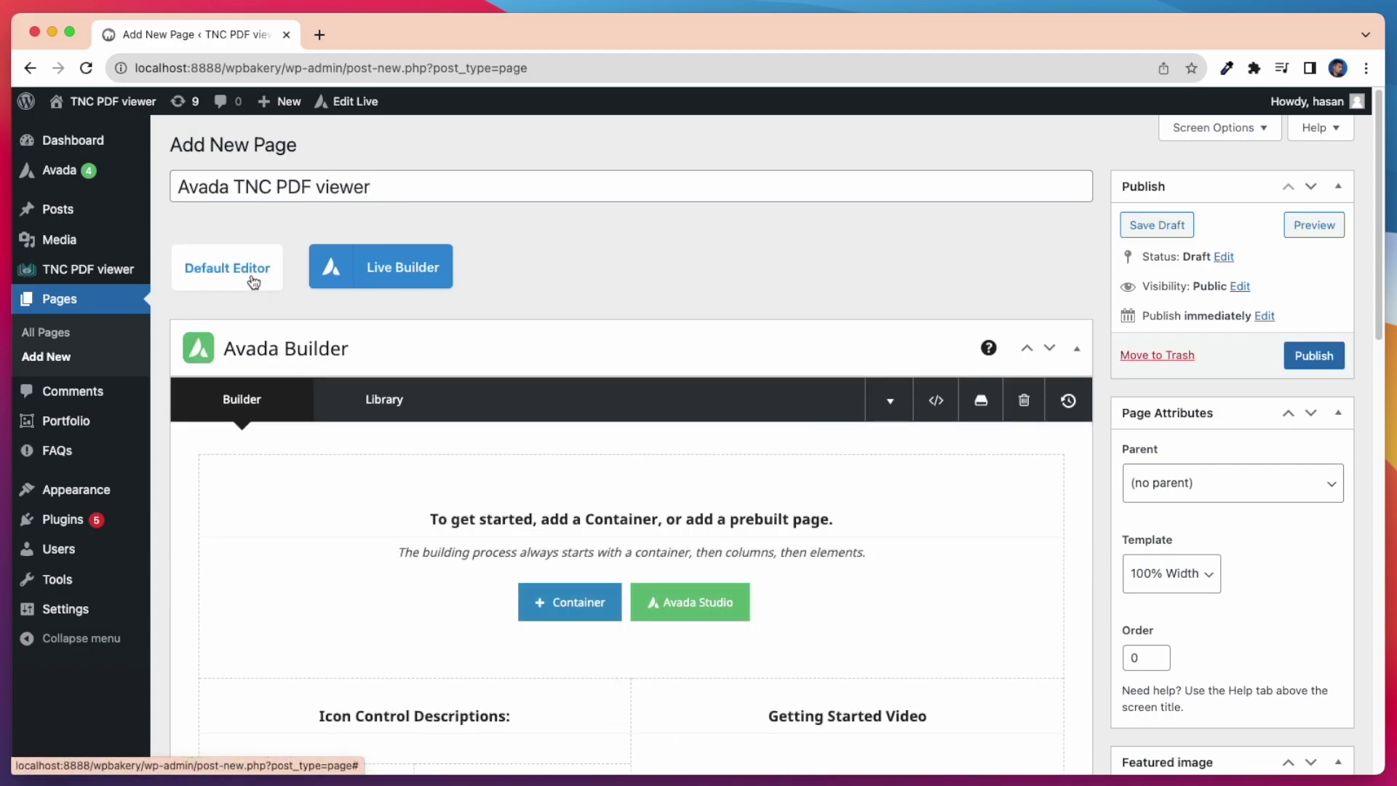
scroll(501, 430, down, 2)
click(570, 538)
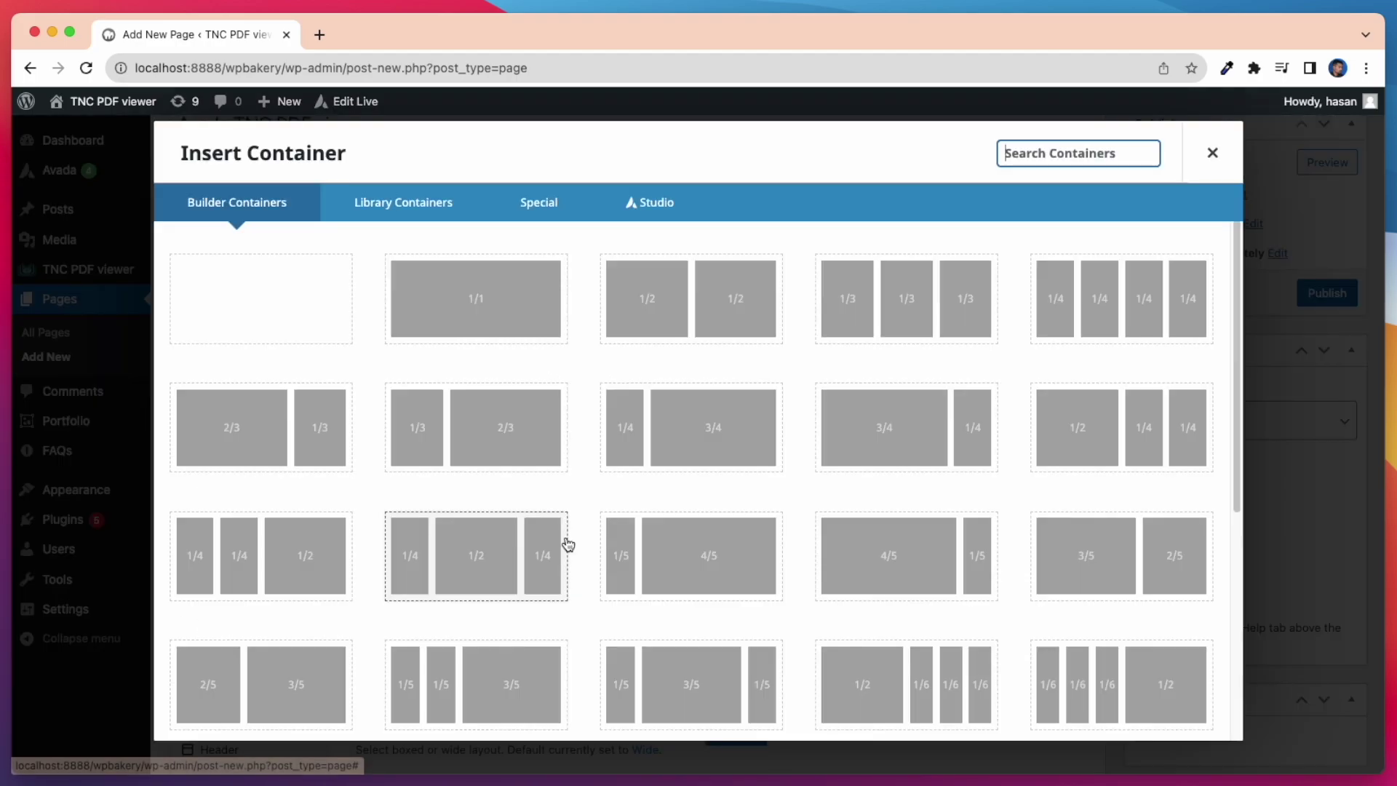
click(487, 323)
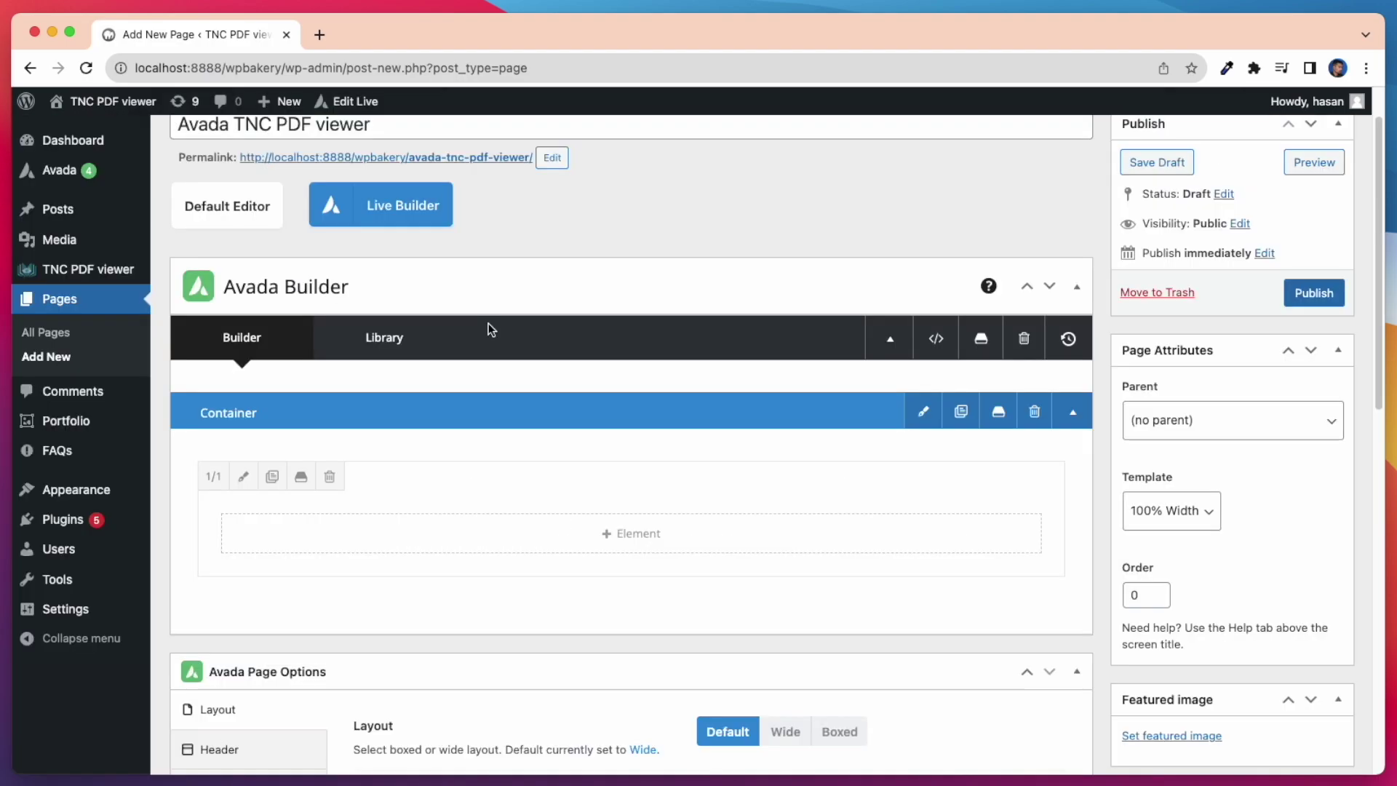
Add a PDF Viewer Embed element set to 'TNC PDF viewer' at 100% width, 800px height
click(633, 534)
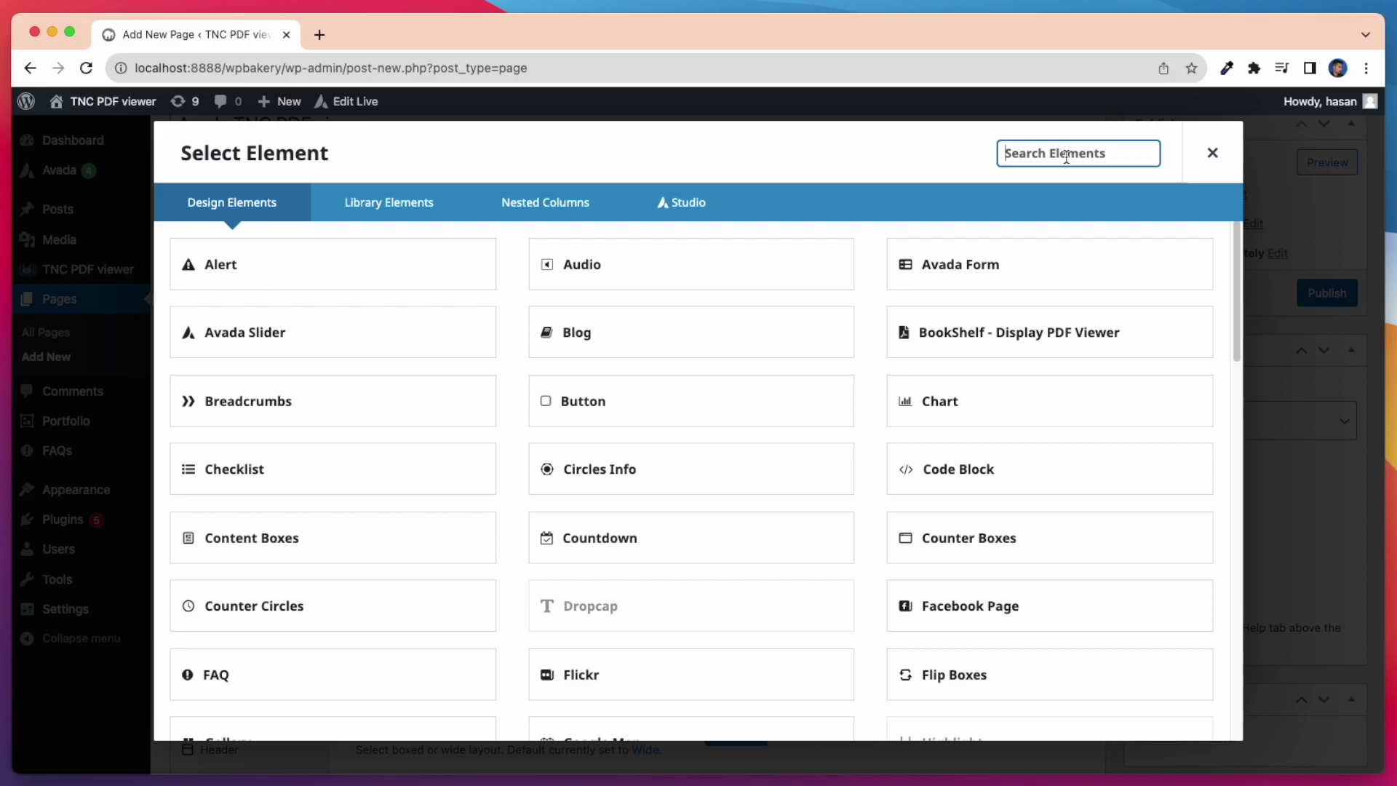
text(pdf)
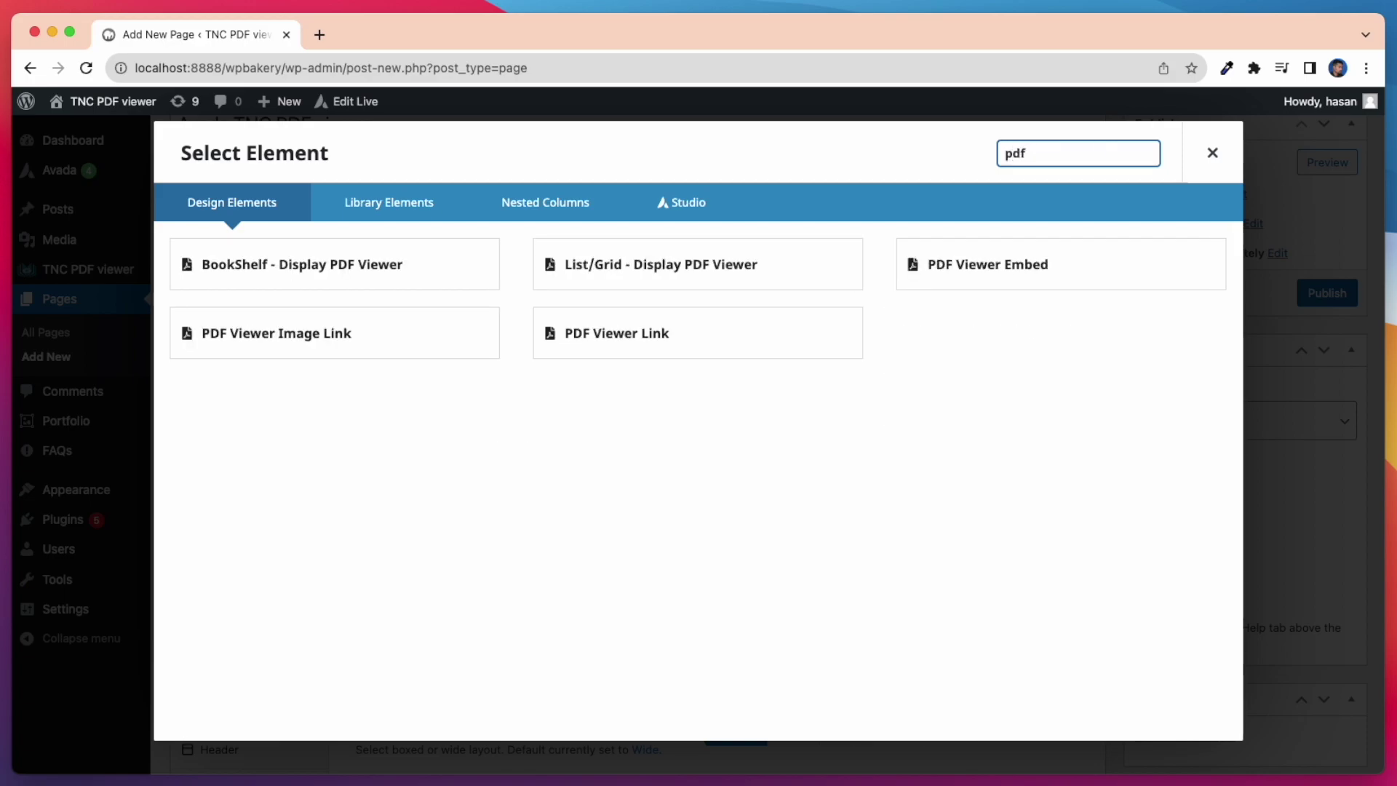
click(1068, 279)
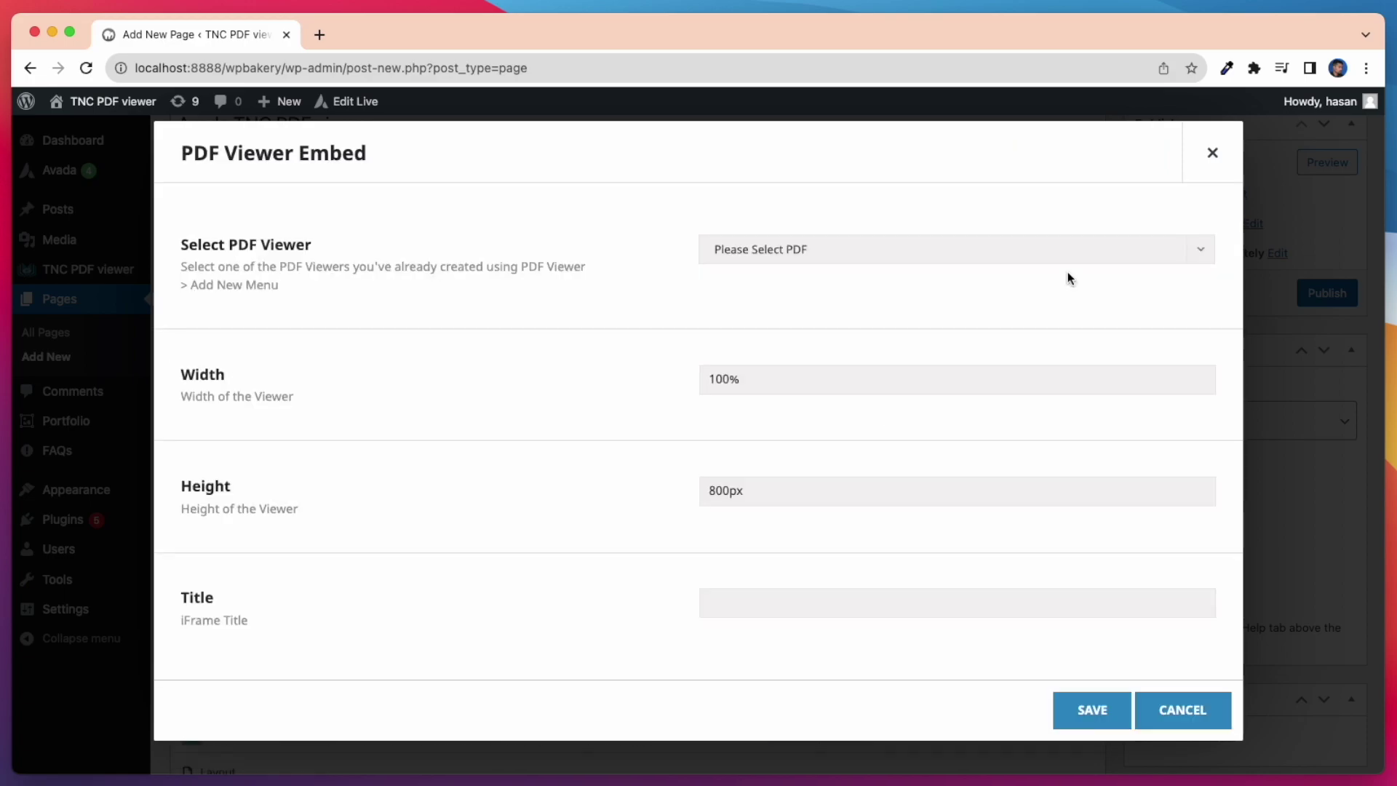
click(905, 256)
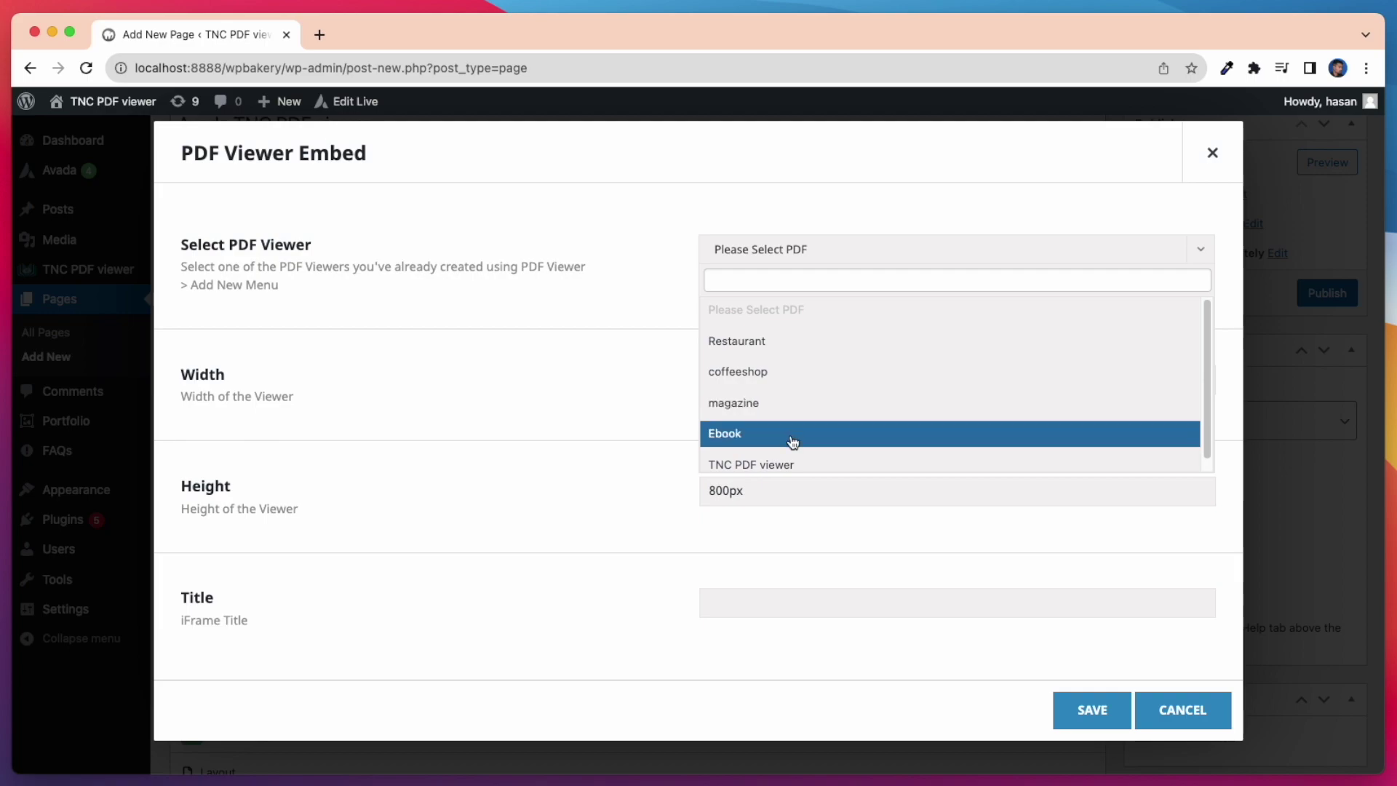
click(786, 467)
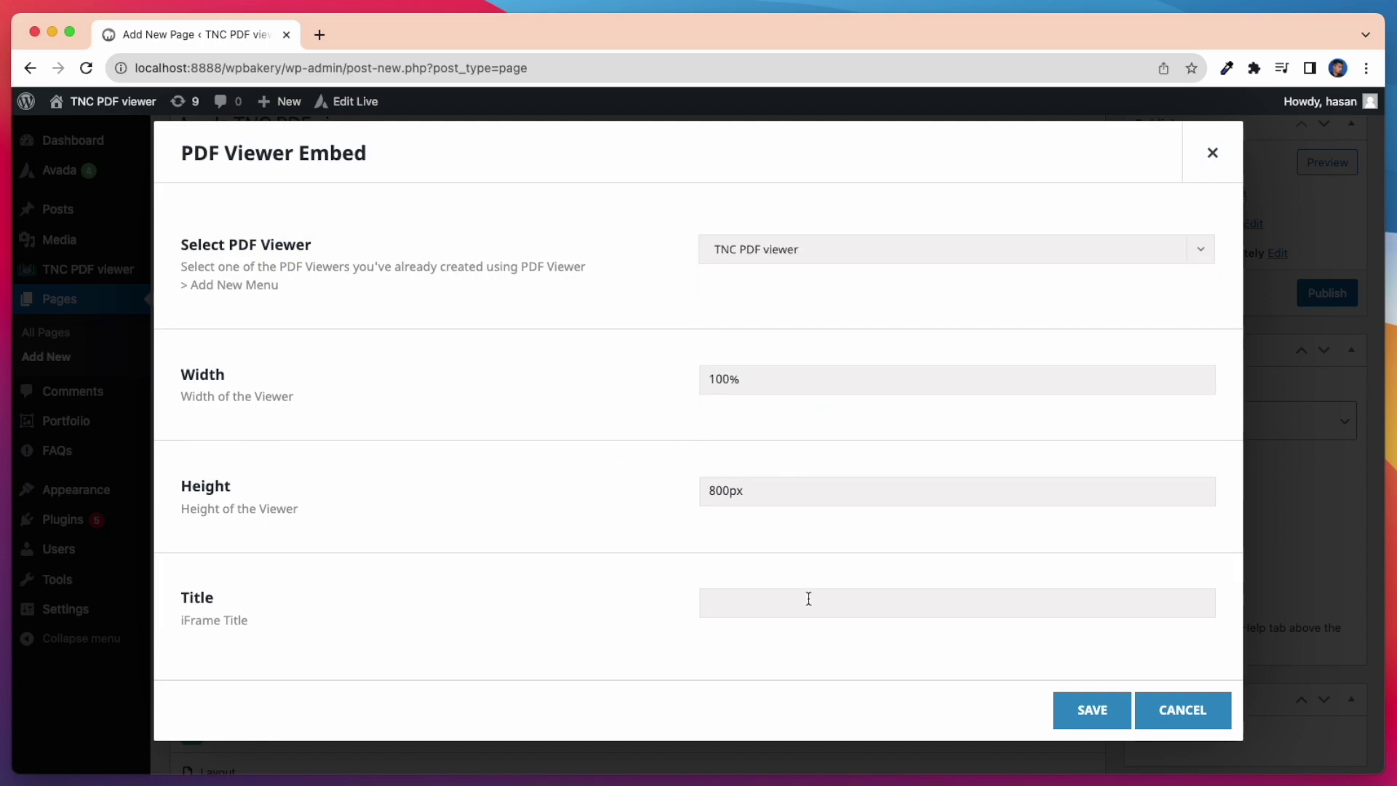
click(1075, 704)
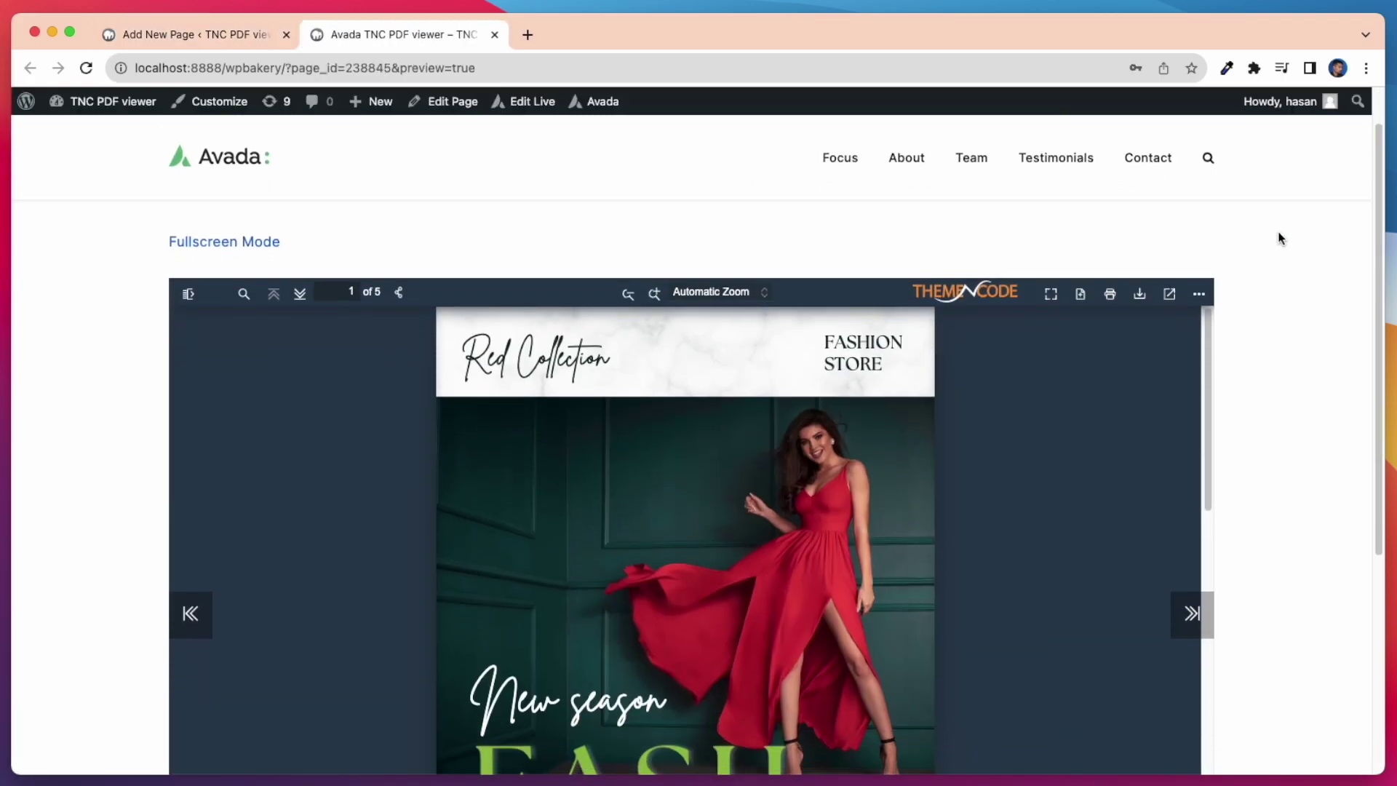
Preview the page and turn the flipbook to the spread with the 'Trendy styles' page
scroll(1279, 238, down, 3)
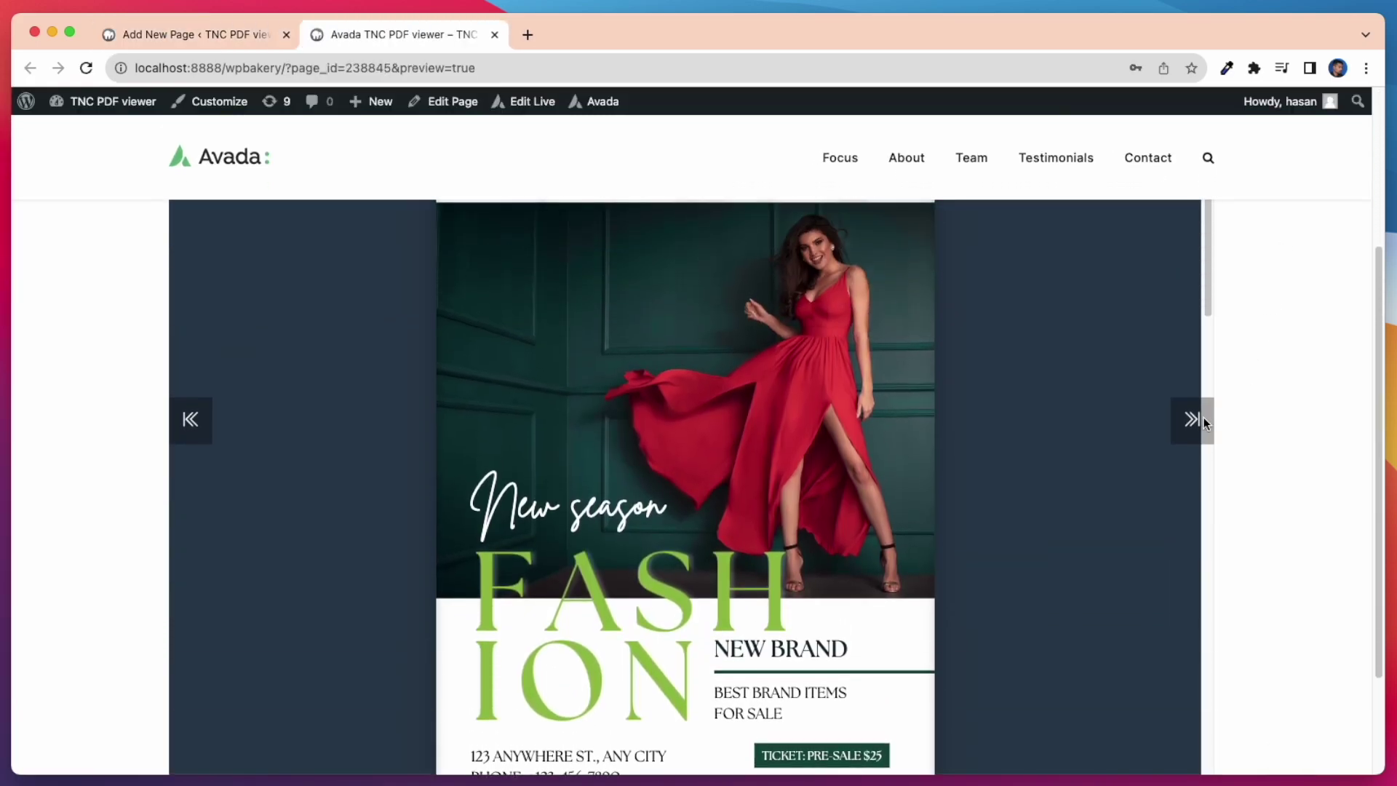
click(1202, 418)
scroll(1303, 416, down, 3)
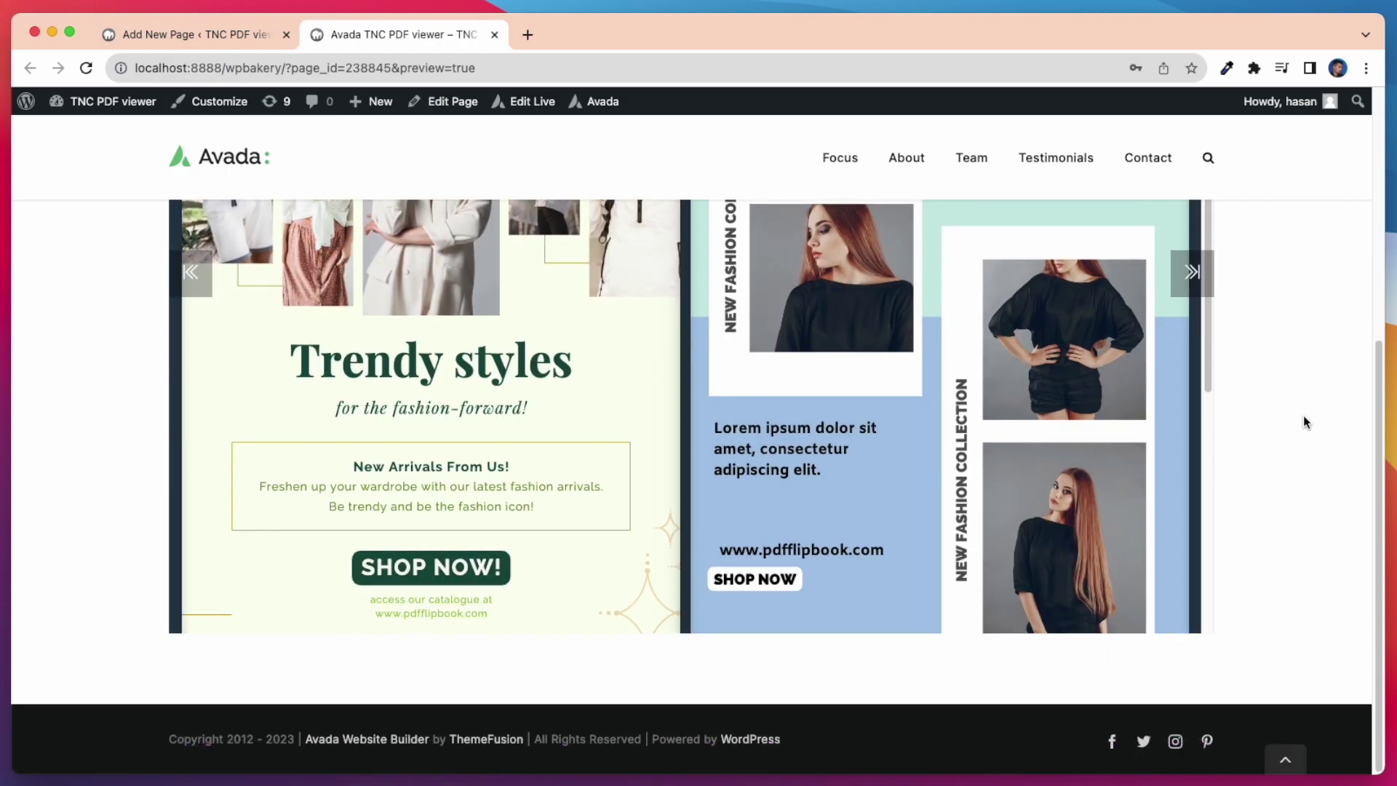
Back in the editor, add a PDF Viewer Link element pointing to the 'magazine' viewer
click(203, 34)
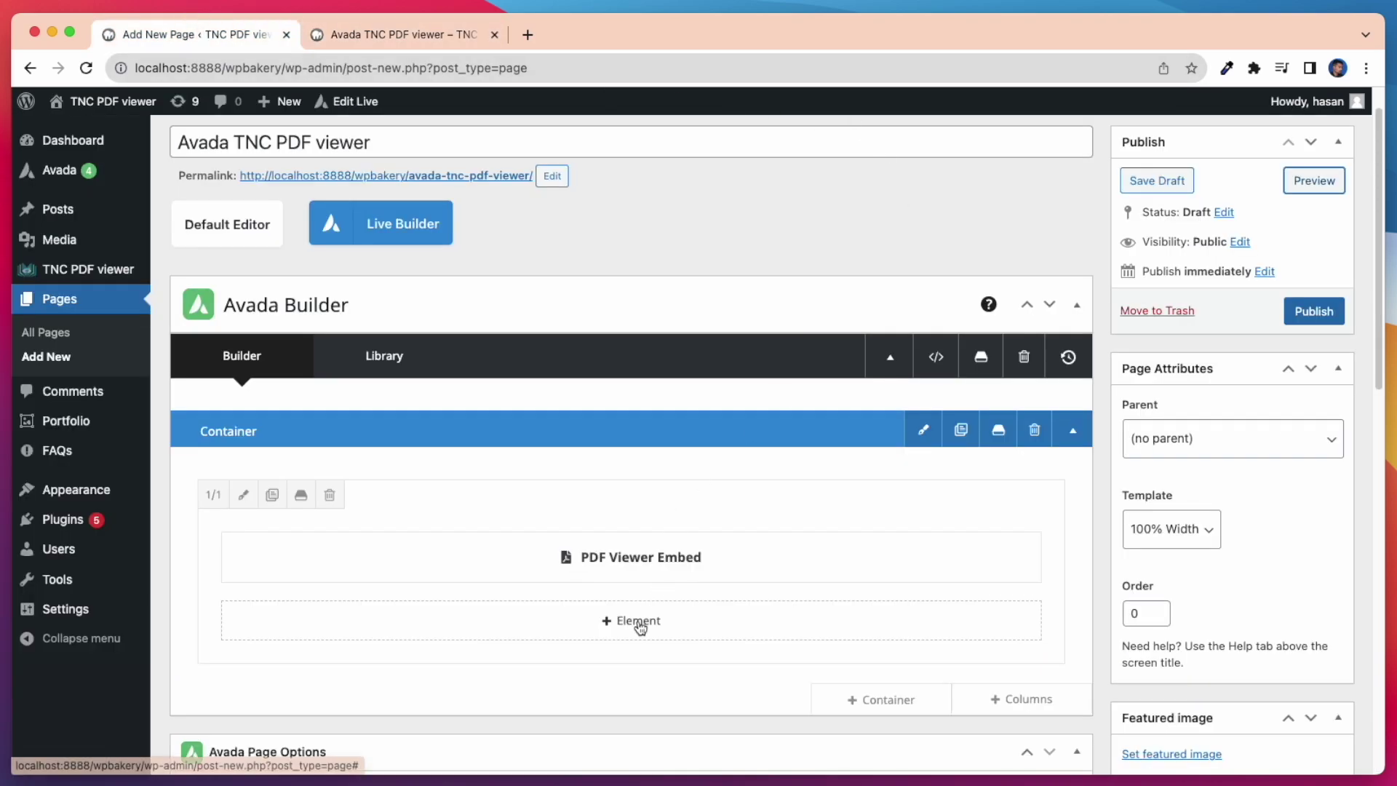
click(644, 620)
text(pdf)
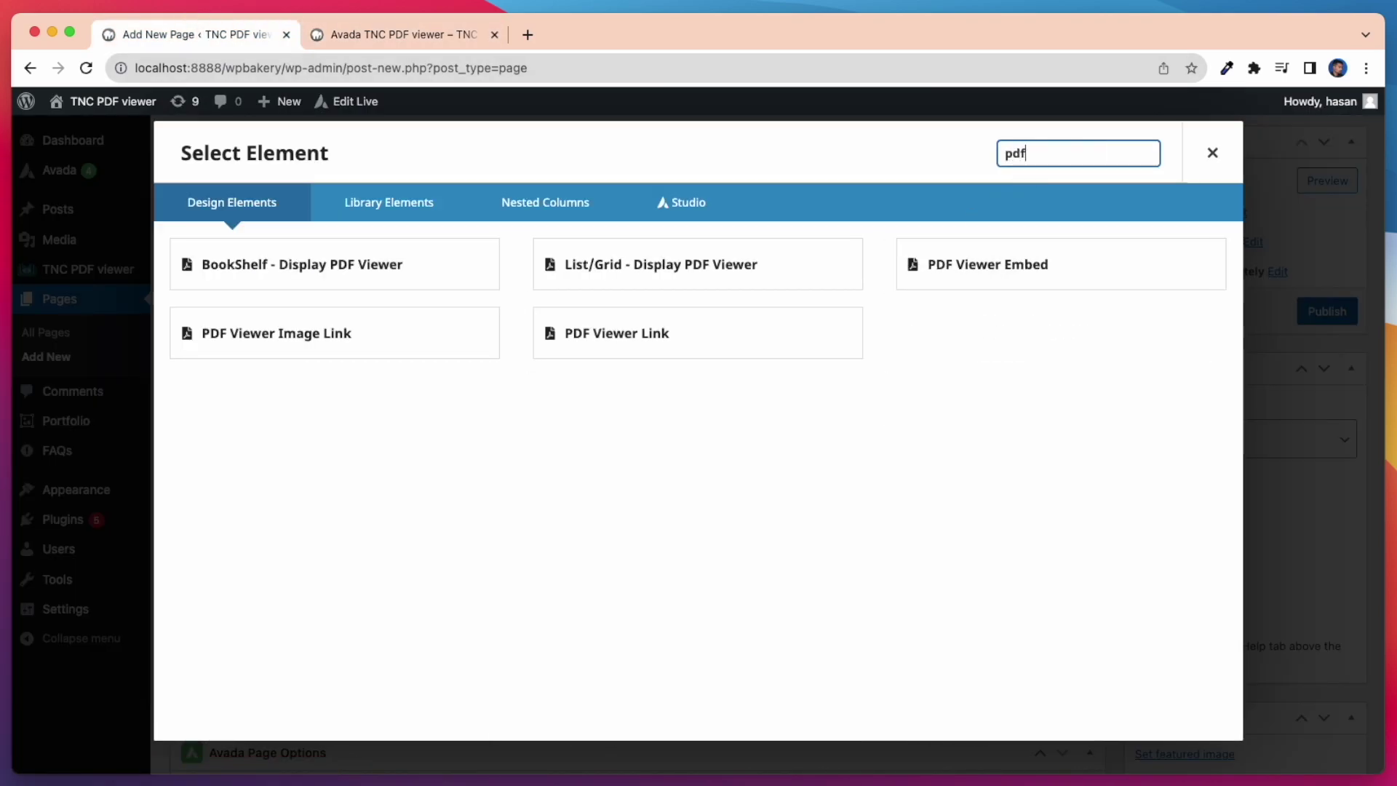
click(617, 361)
click(841, 249)
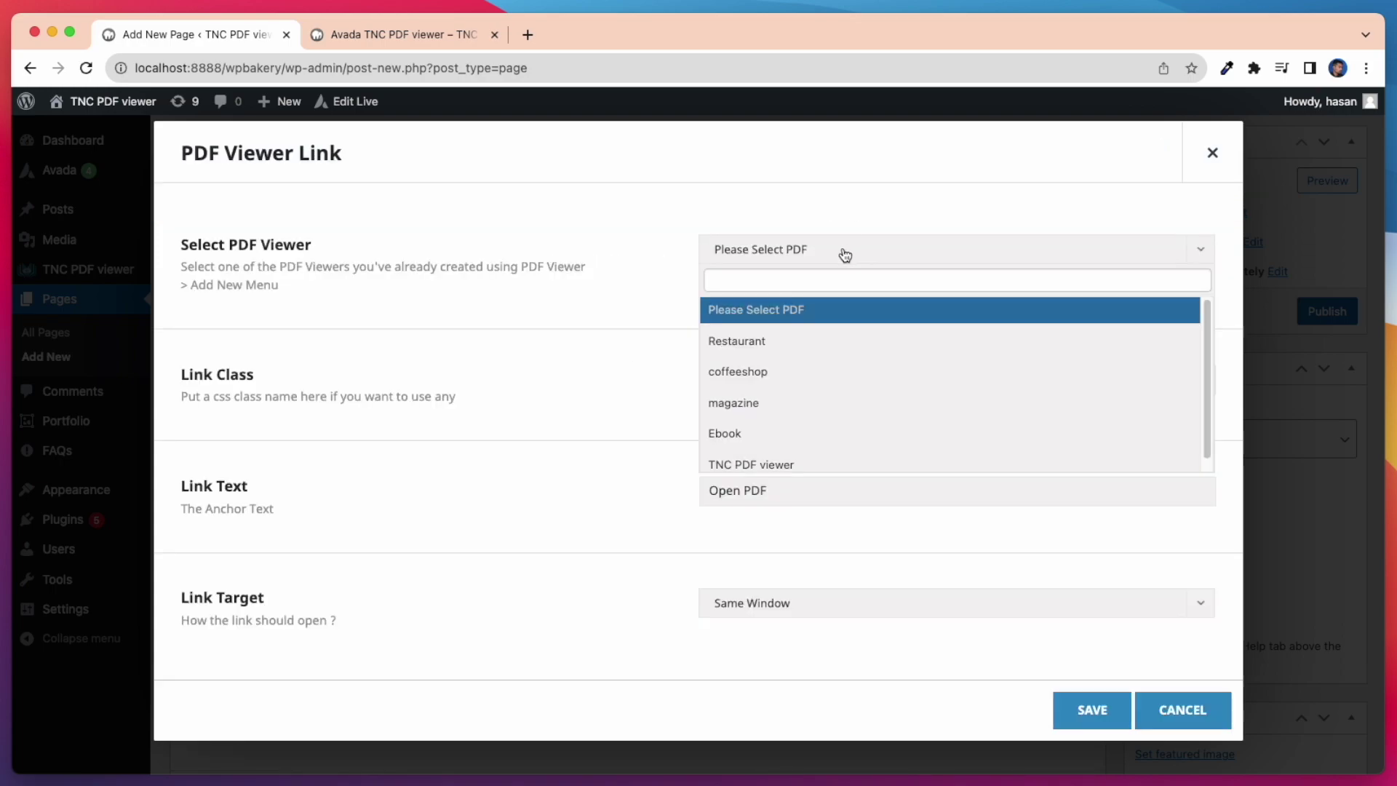
click(759, 402)
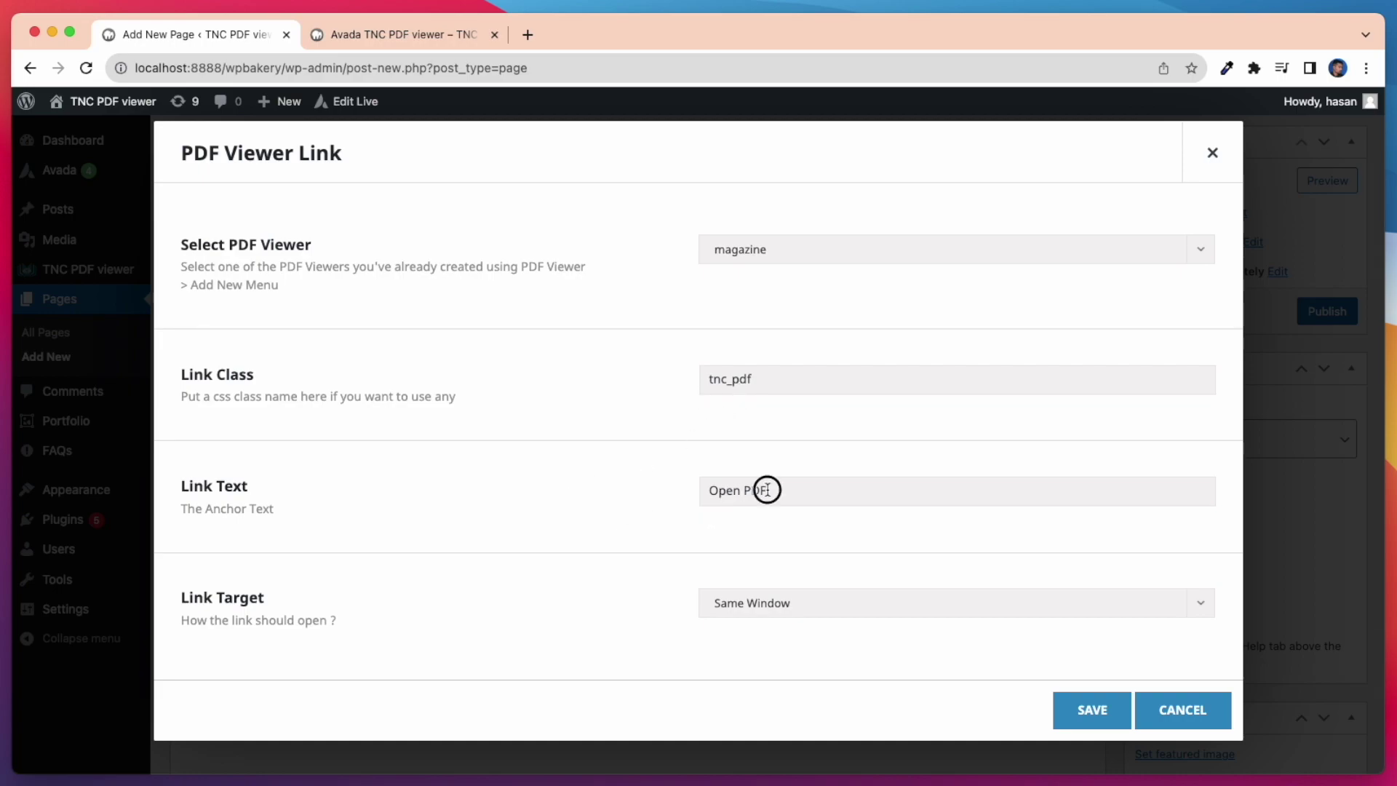
Change the link text to 'this is new link', target New Window, and save
drag(766, 490, 683, 490)
key(BackSpace)
text(this is new link)
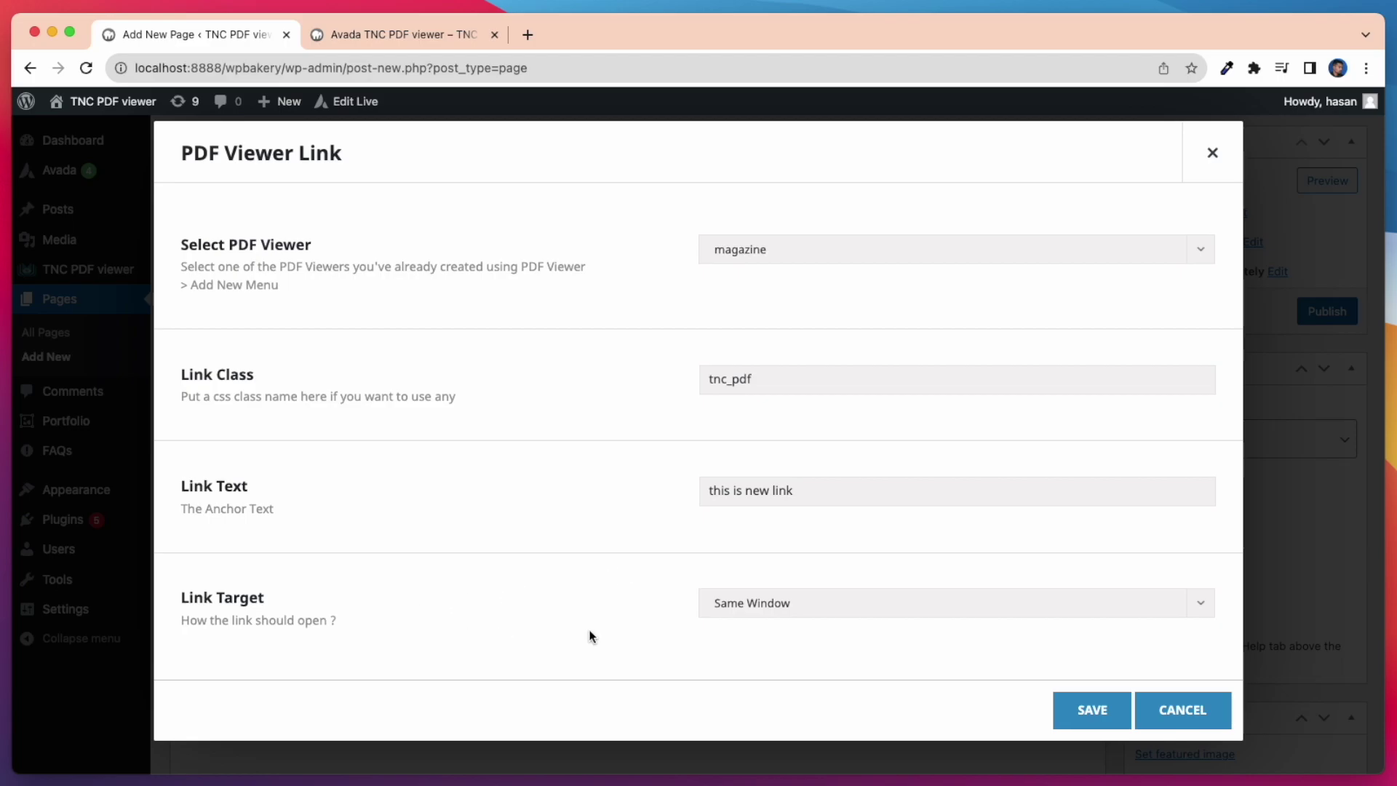
click(777, 614)
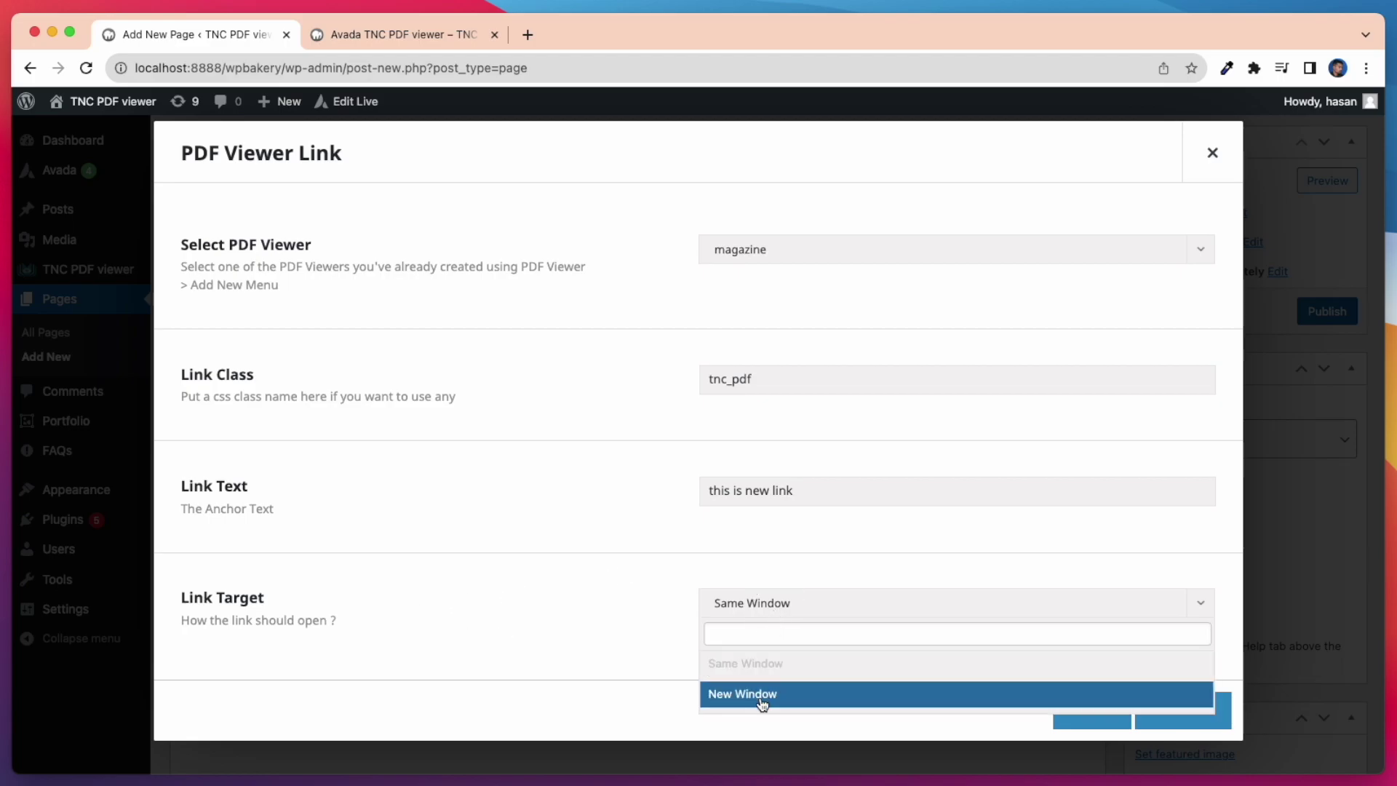
click(758, 694)
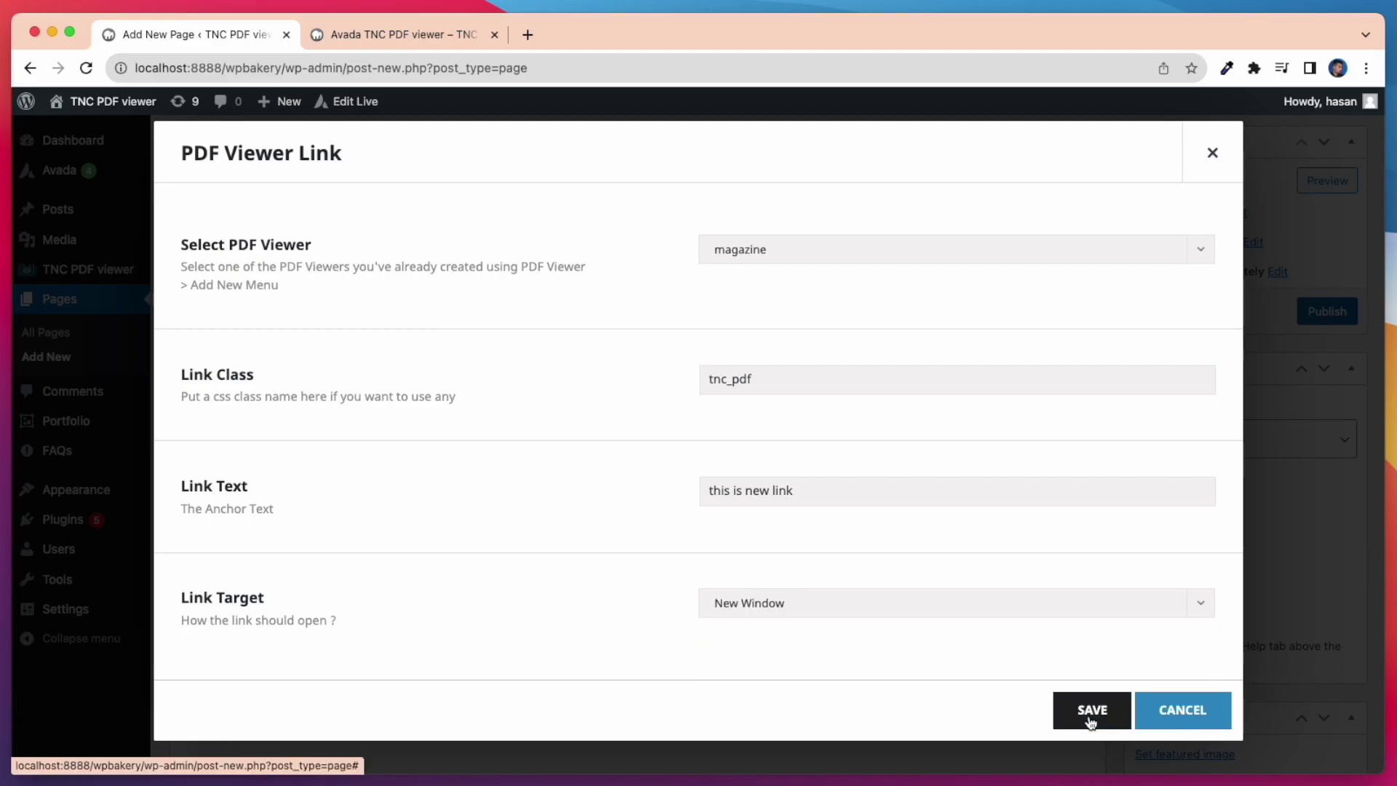
click(1091, 717)
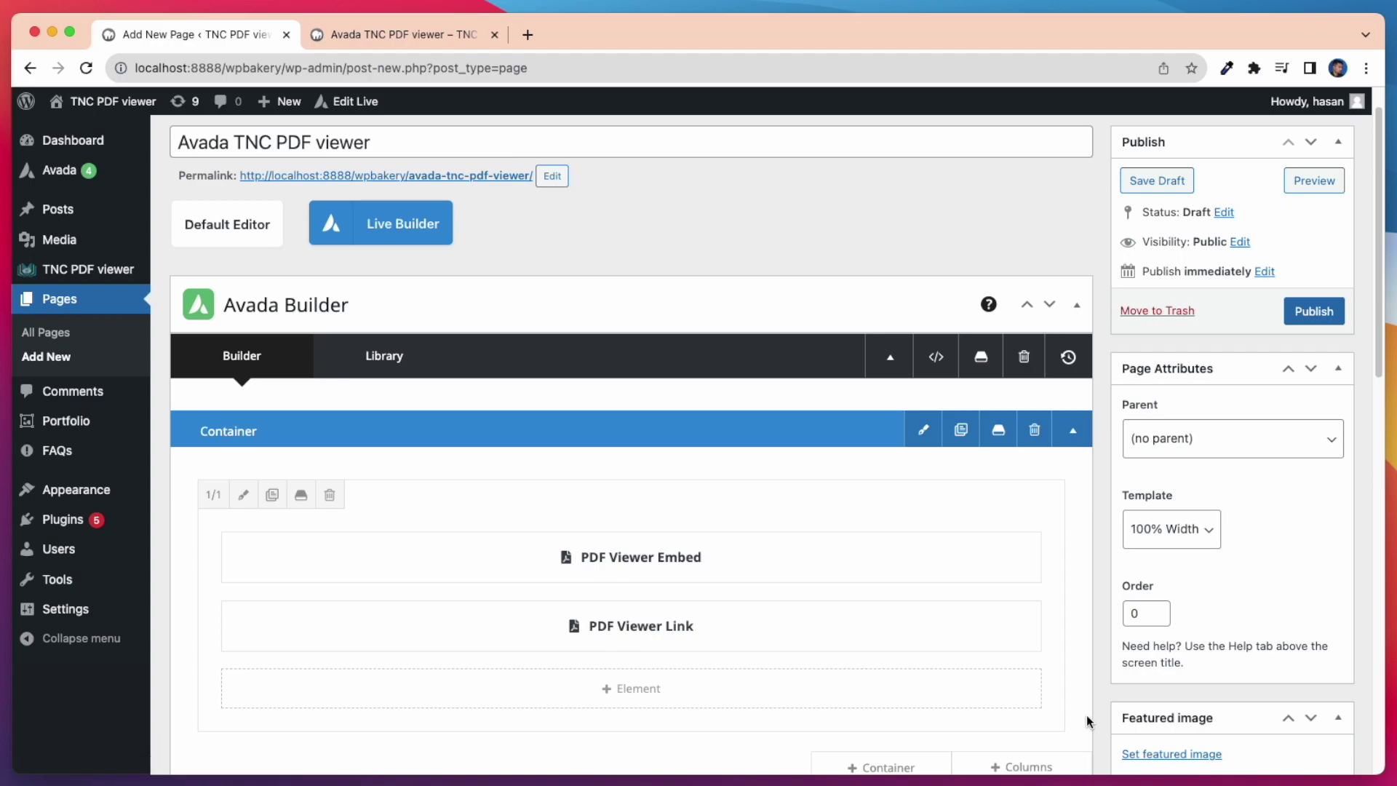
Preview the page, open the magazine through the new link to page 2, then return to the editor
click(1313, 181)
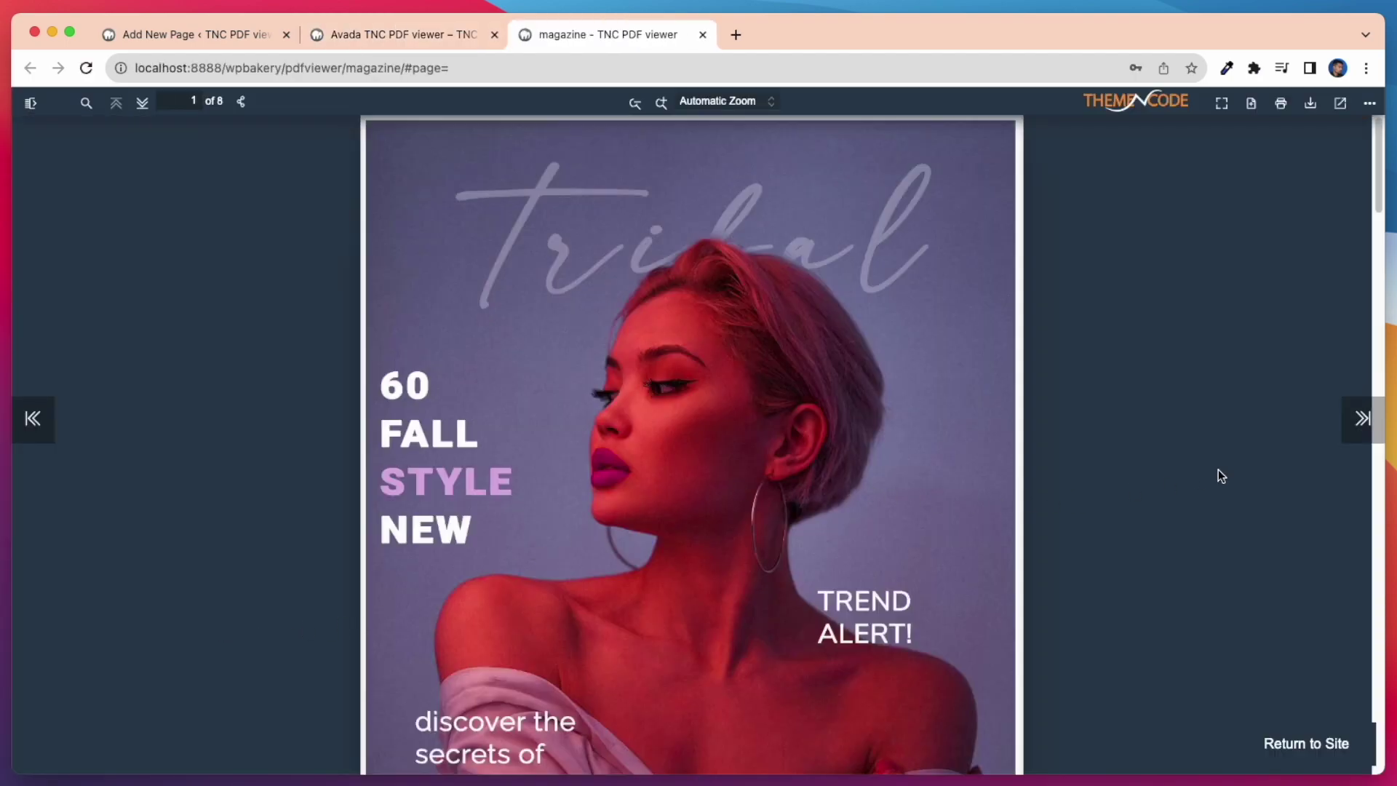
click(1355, 431)
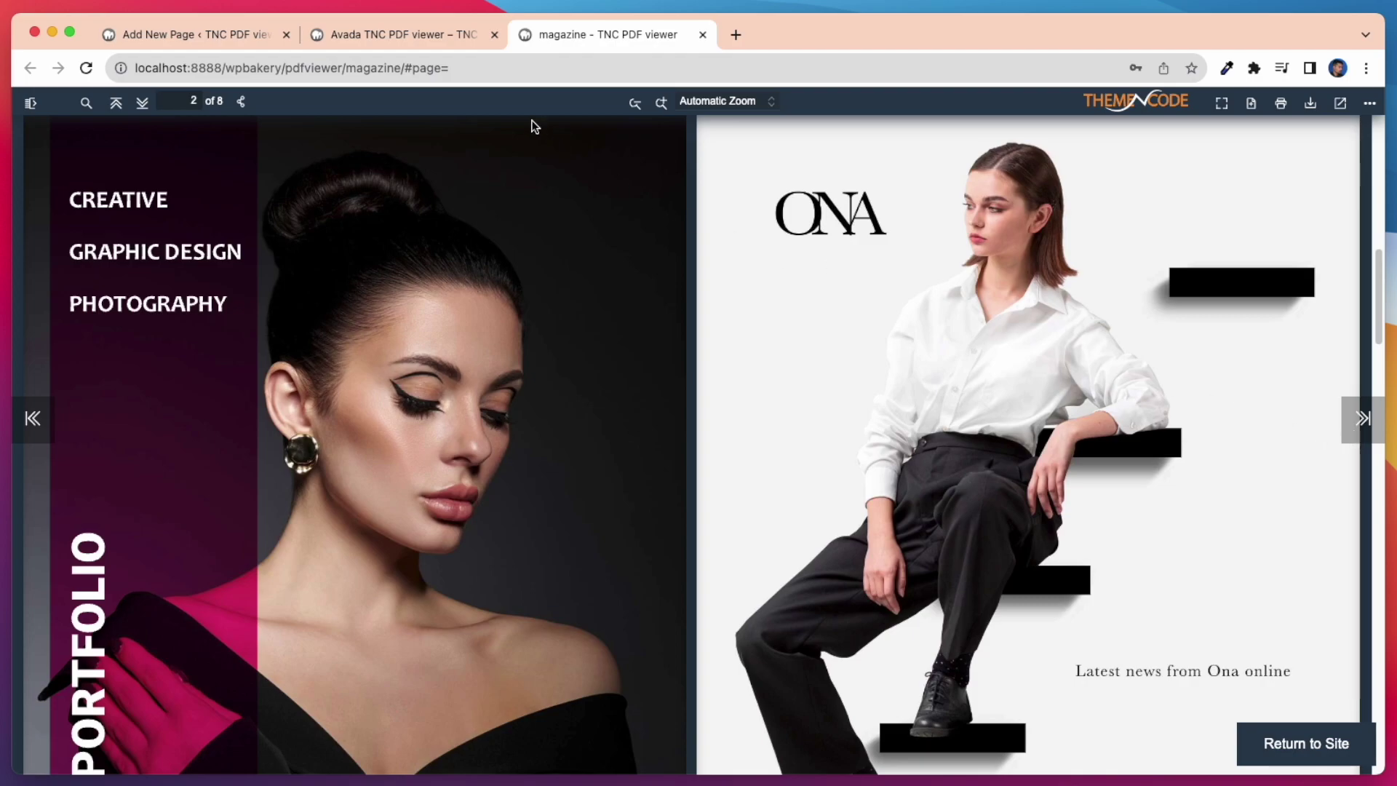
click(205, 40)
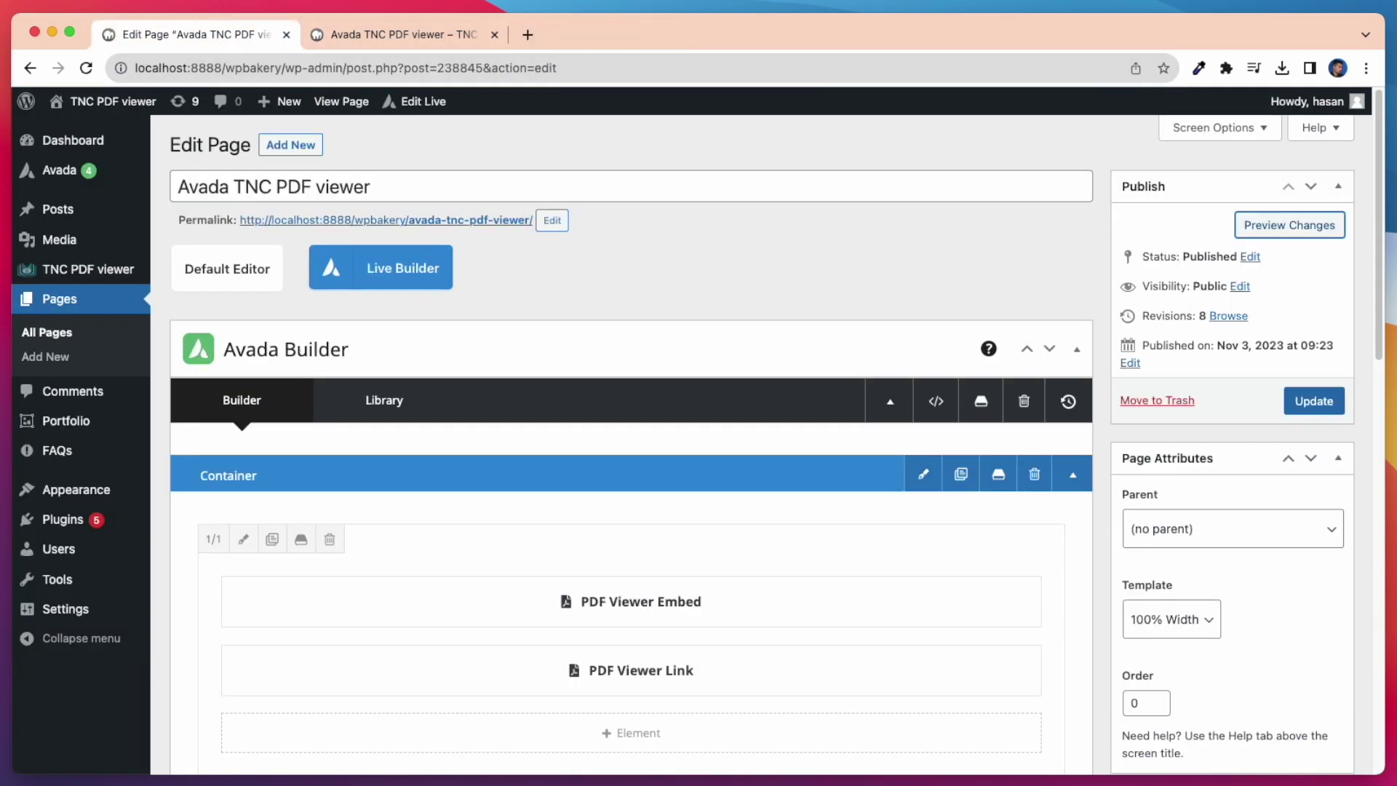
Add a BookShelf element with Restaurant, coffeeshop, magazine, Ebook and TNC PDF viewer selected
click(661, 739)
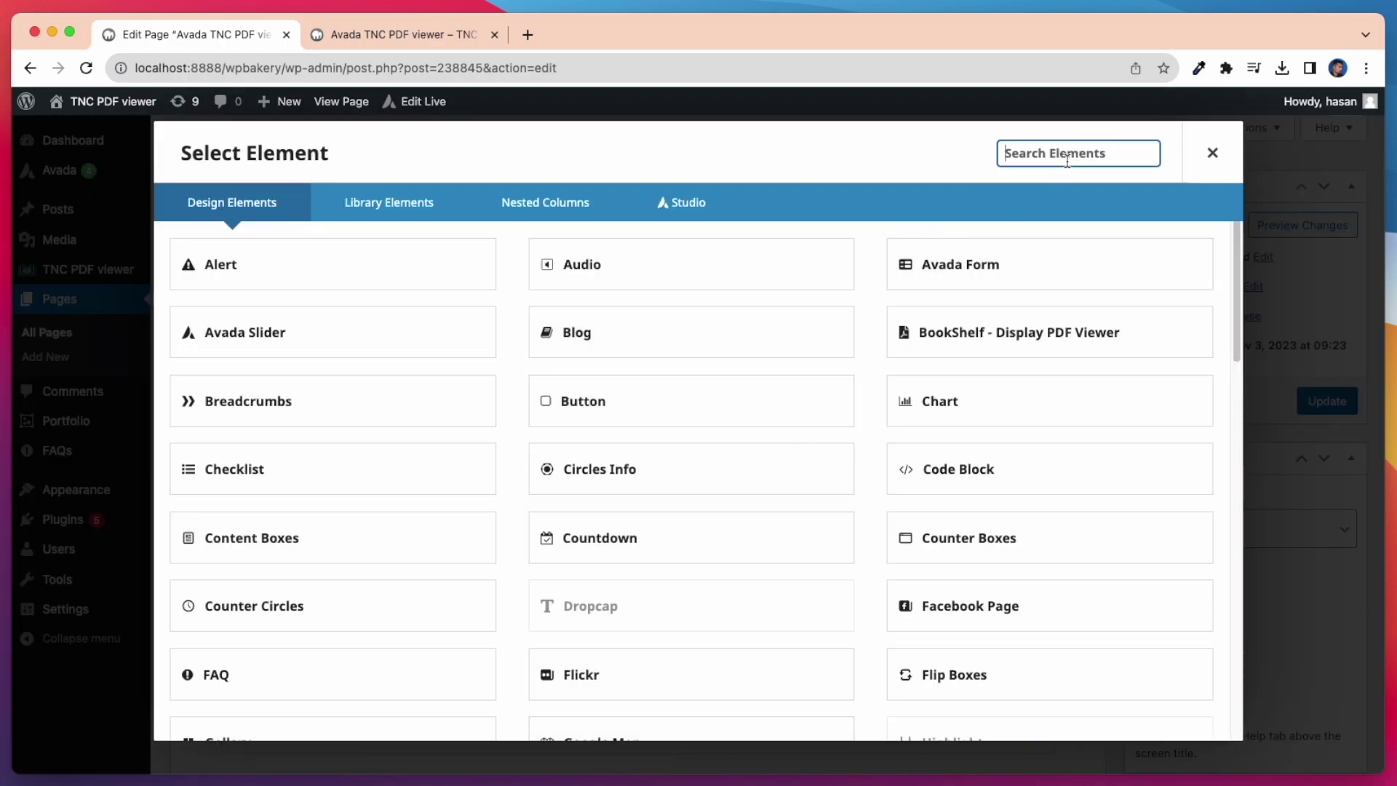
text(pdf)
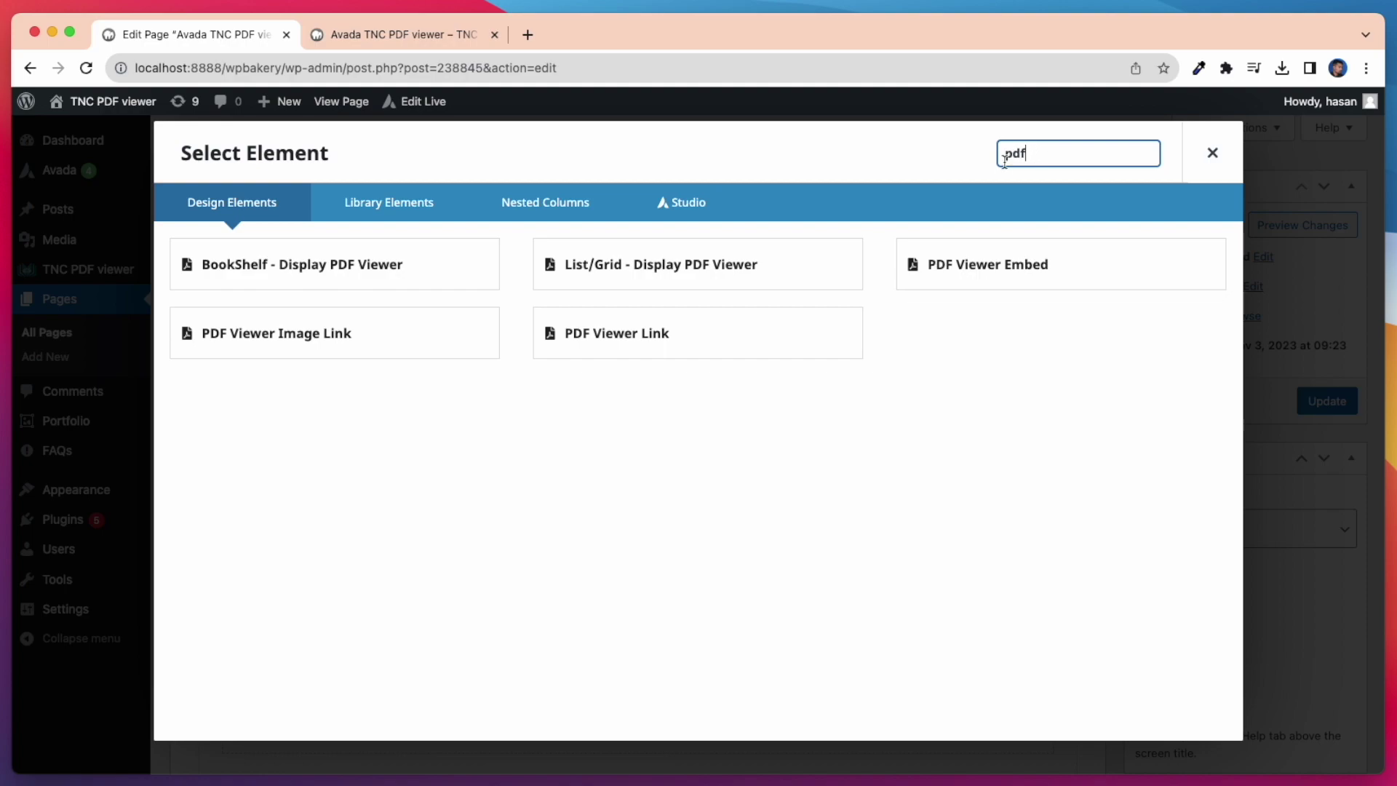
click(435, 271)
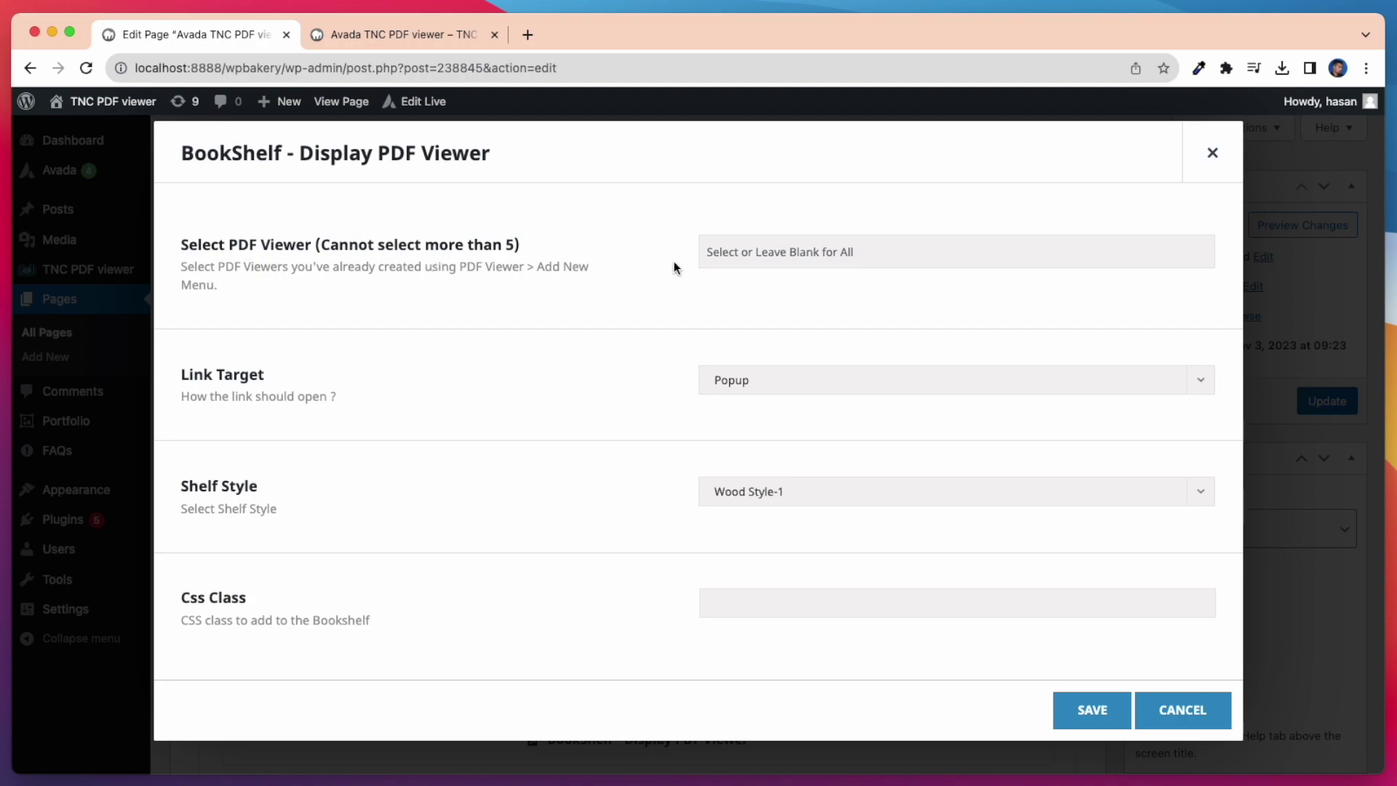
click(776, 258)
click(768, 282)
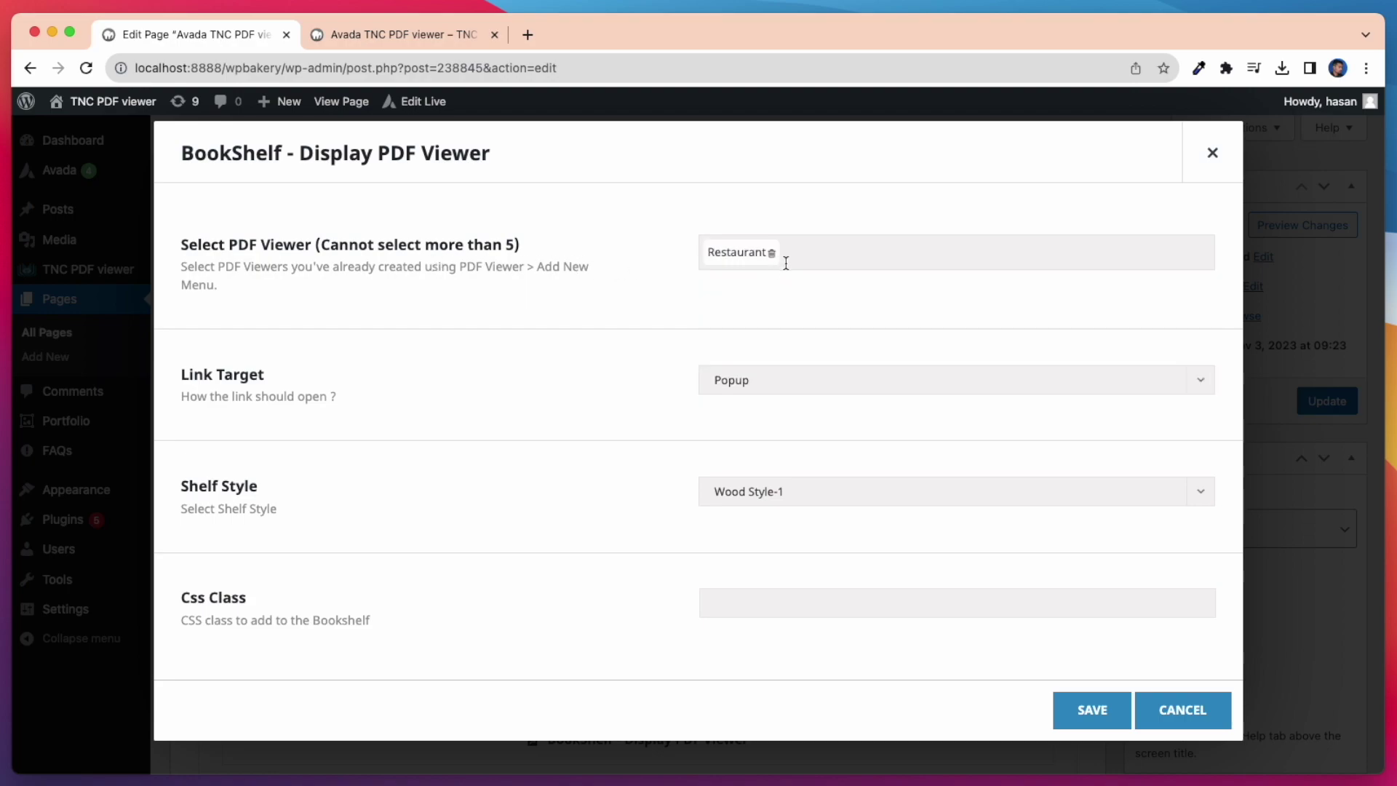
click(786, 264)
click(800, 314)
click(845, 263)
click(801, 344)
click(992, 252)
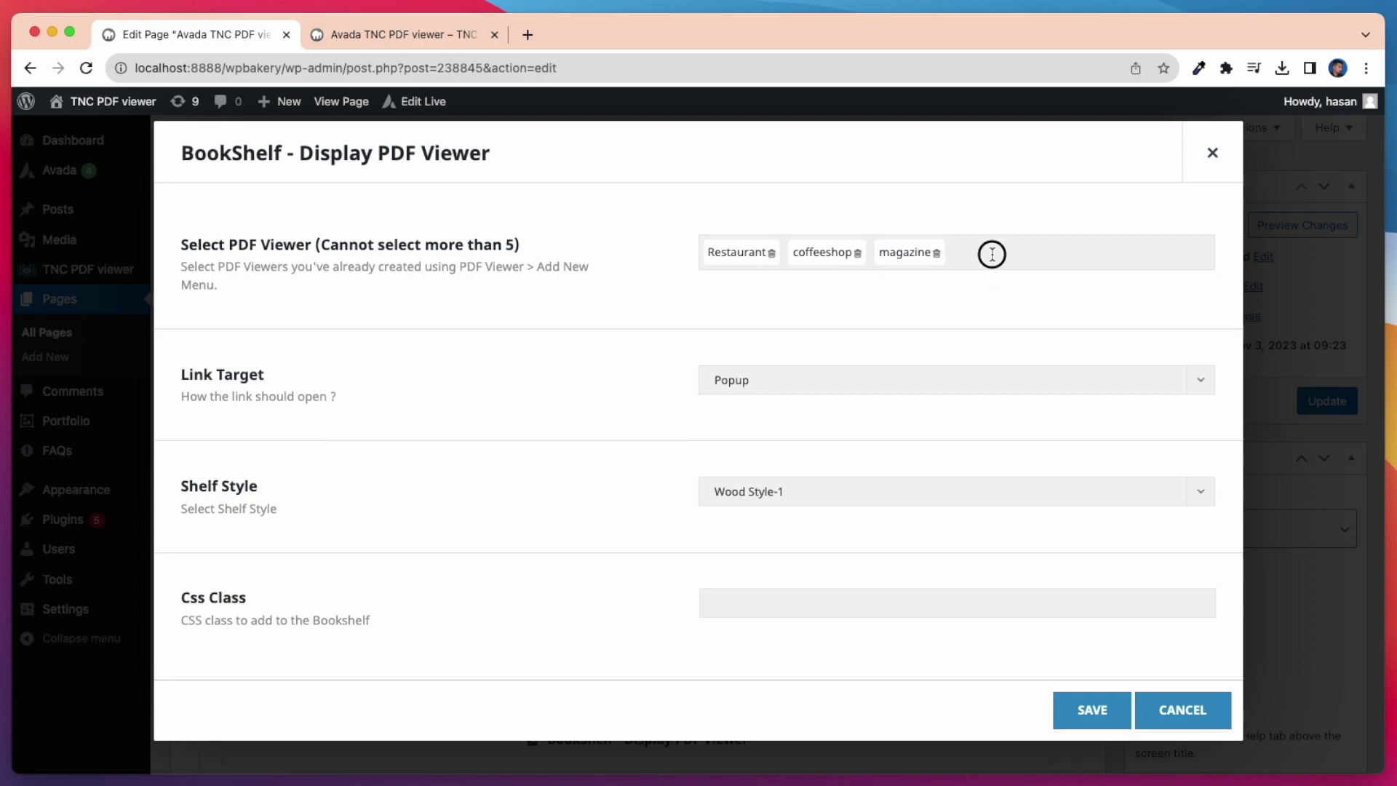
click(834, 369)
click(1060, 259)
click(813, 402)
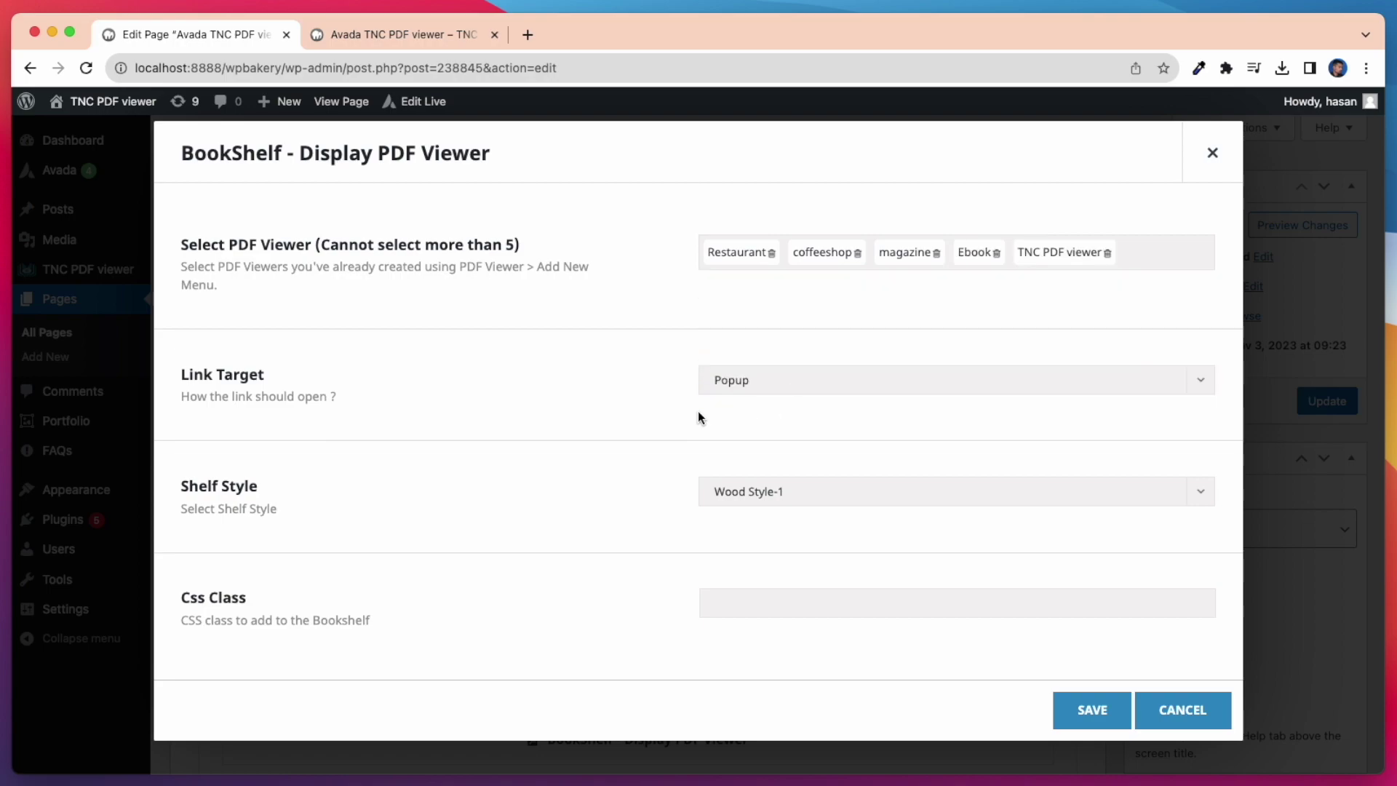
Keep Popup link target and Wood Style-1 shelf, then save the bookshelf
click(845, 392)
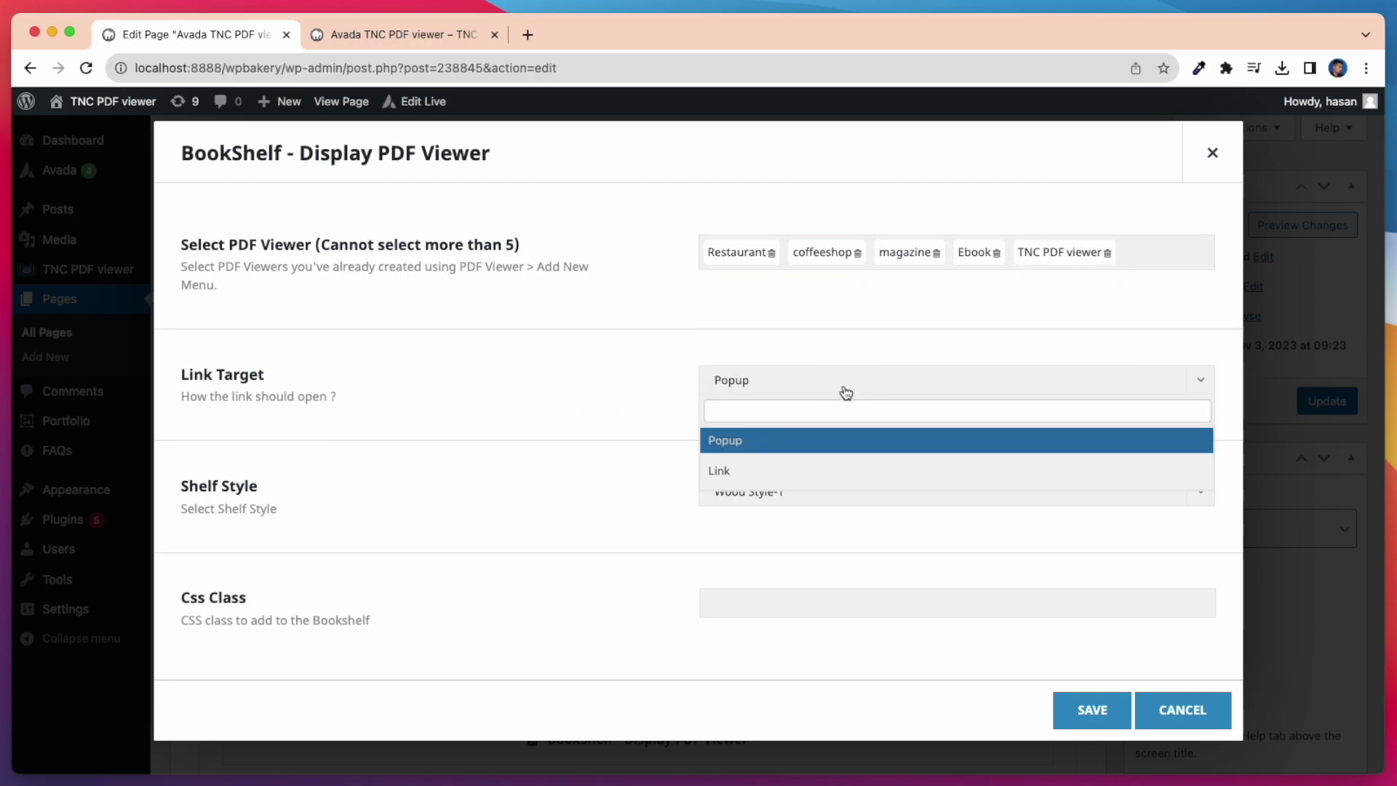
click(745, 443)
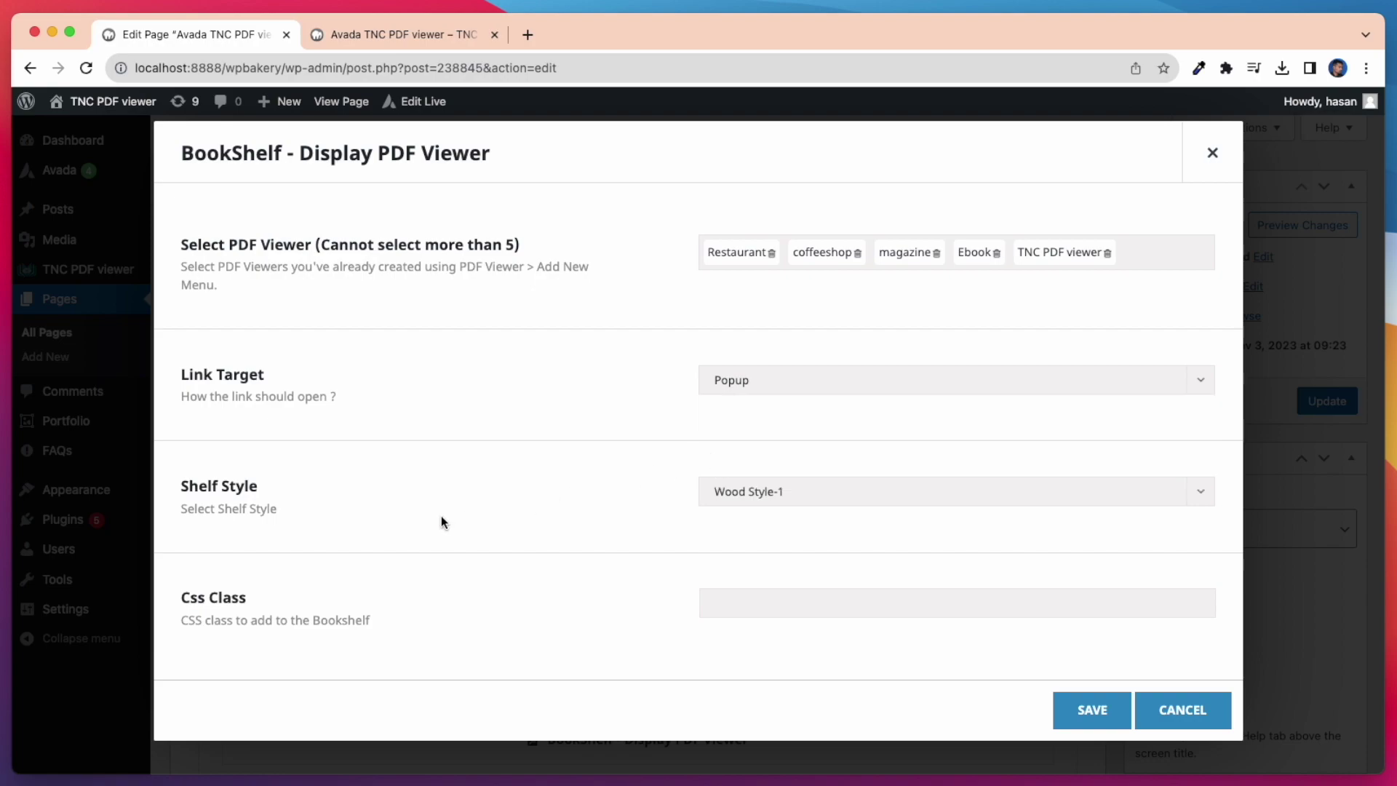
click(831, 500)
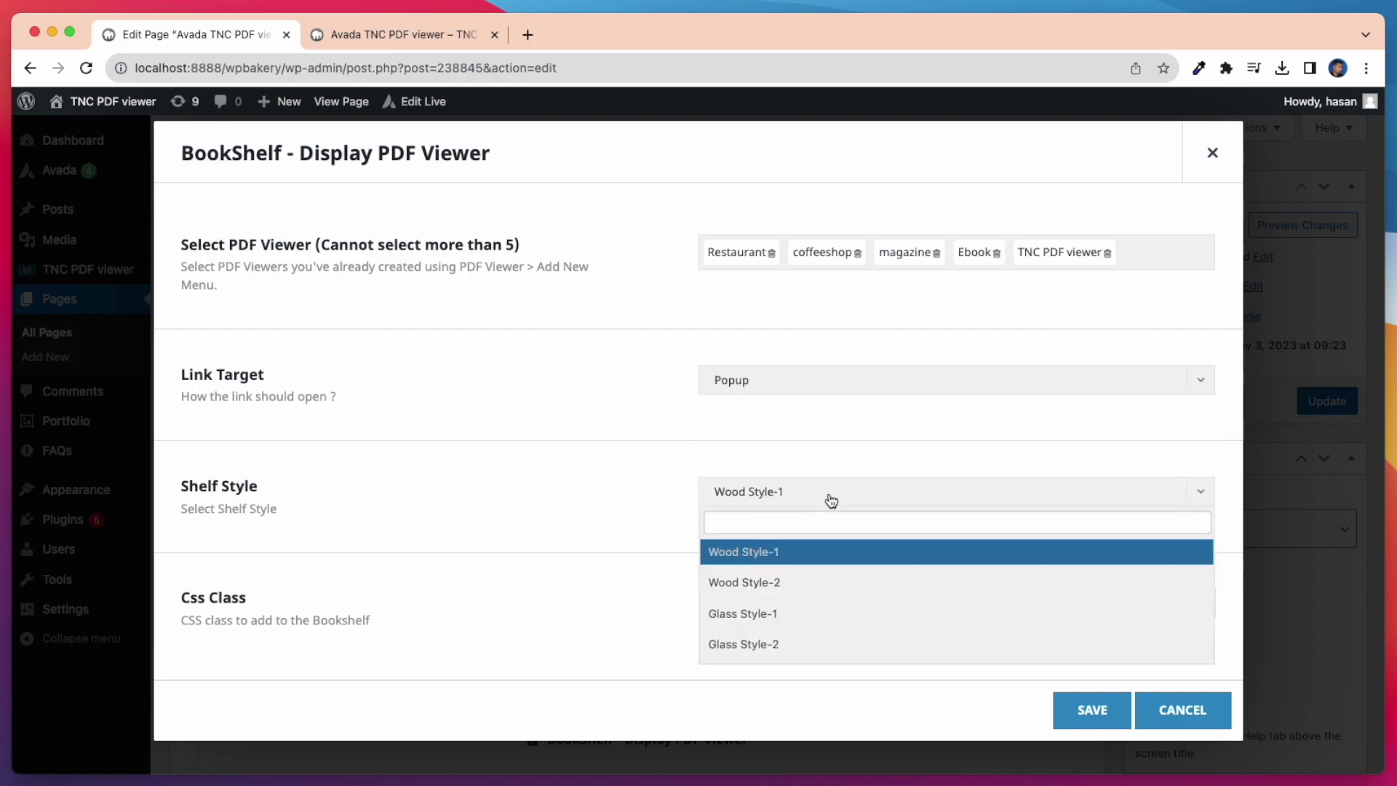
click(790, 557)
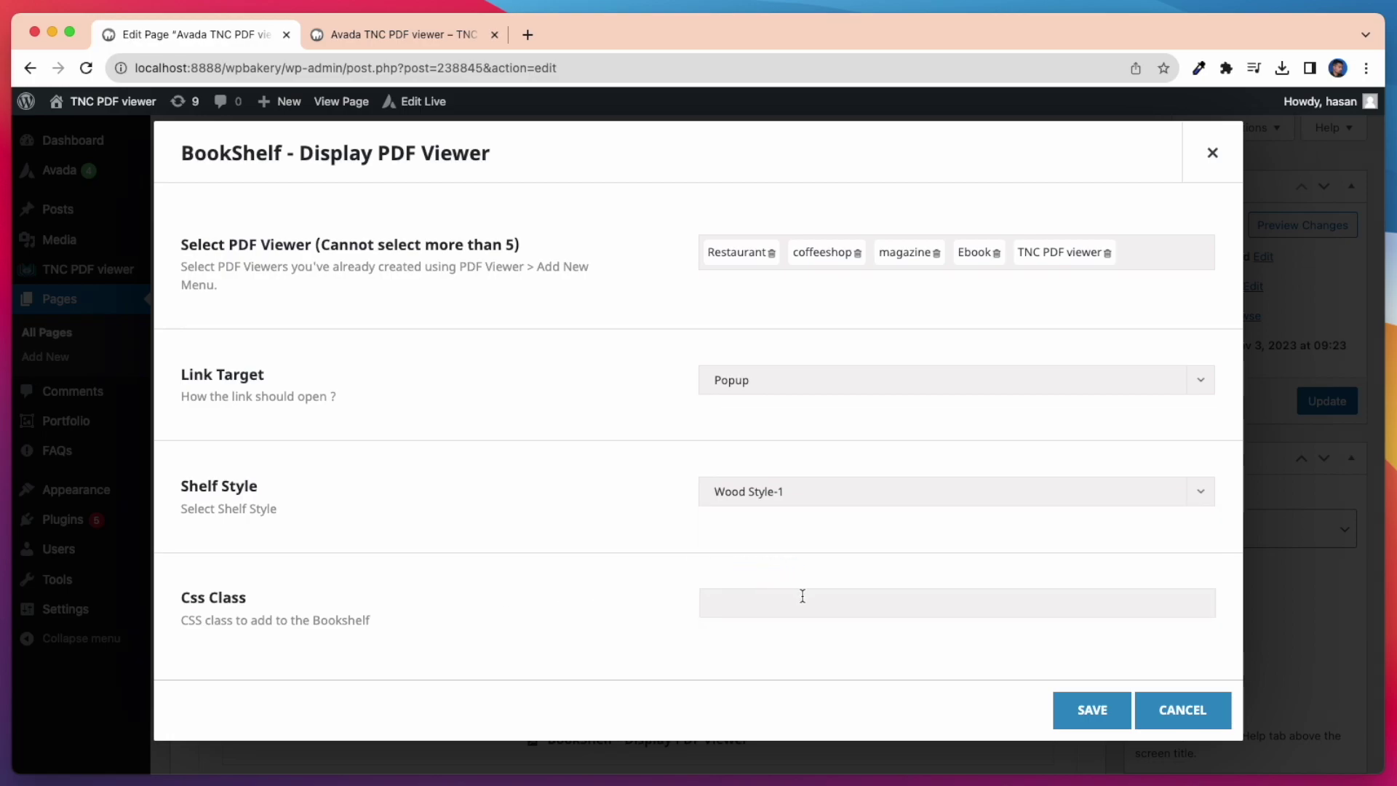
click(1083, 707)
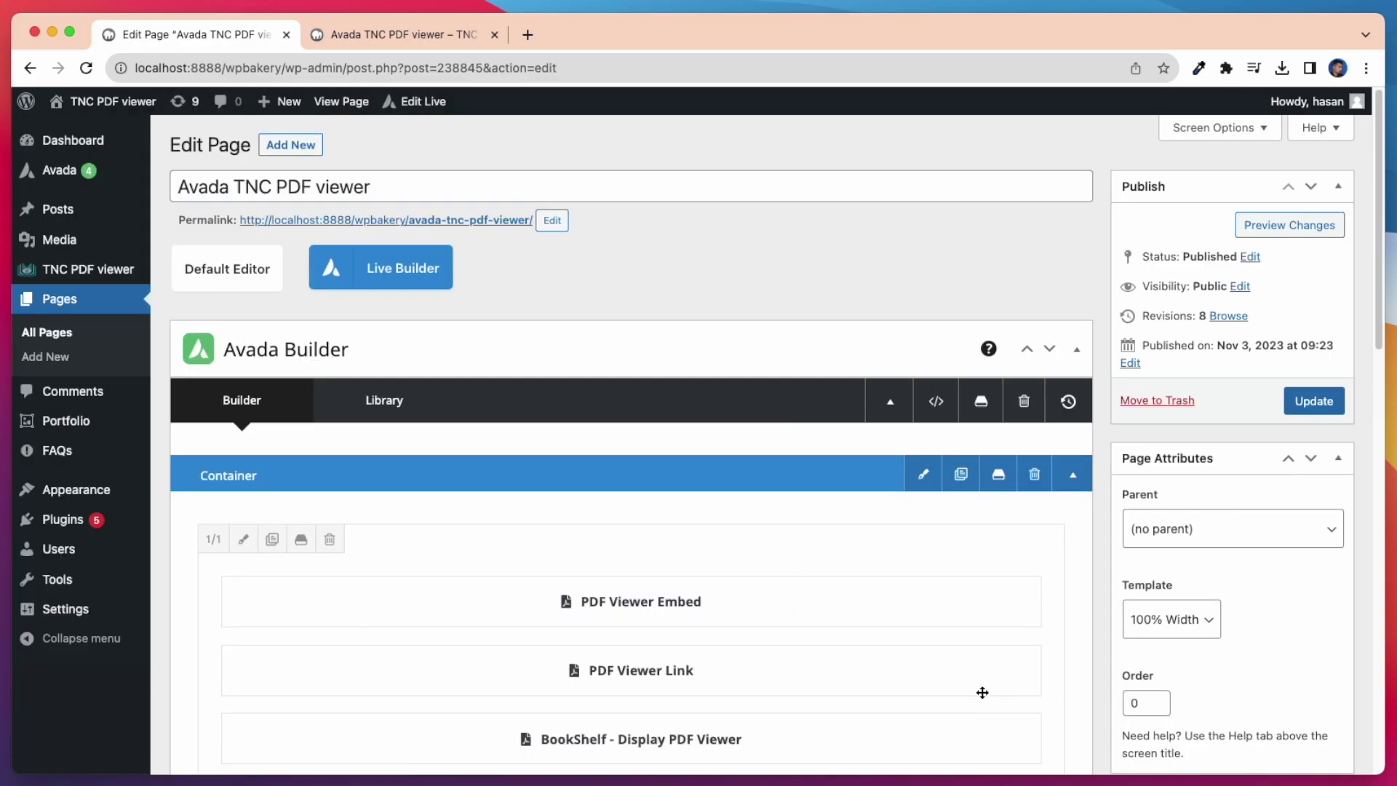
Preview the changes and open the third book on the wooden shelf as a popup flipbook
click(1290, 229)
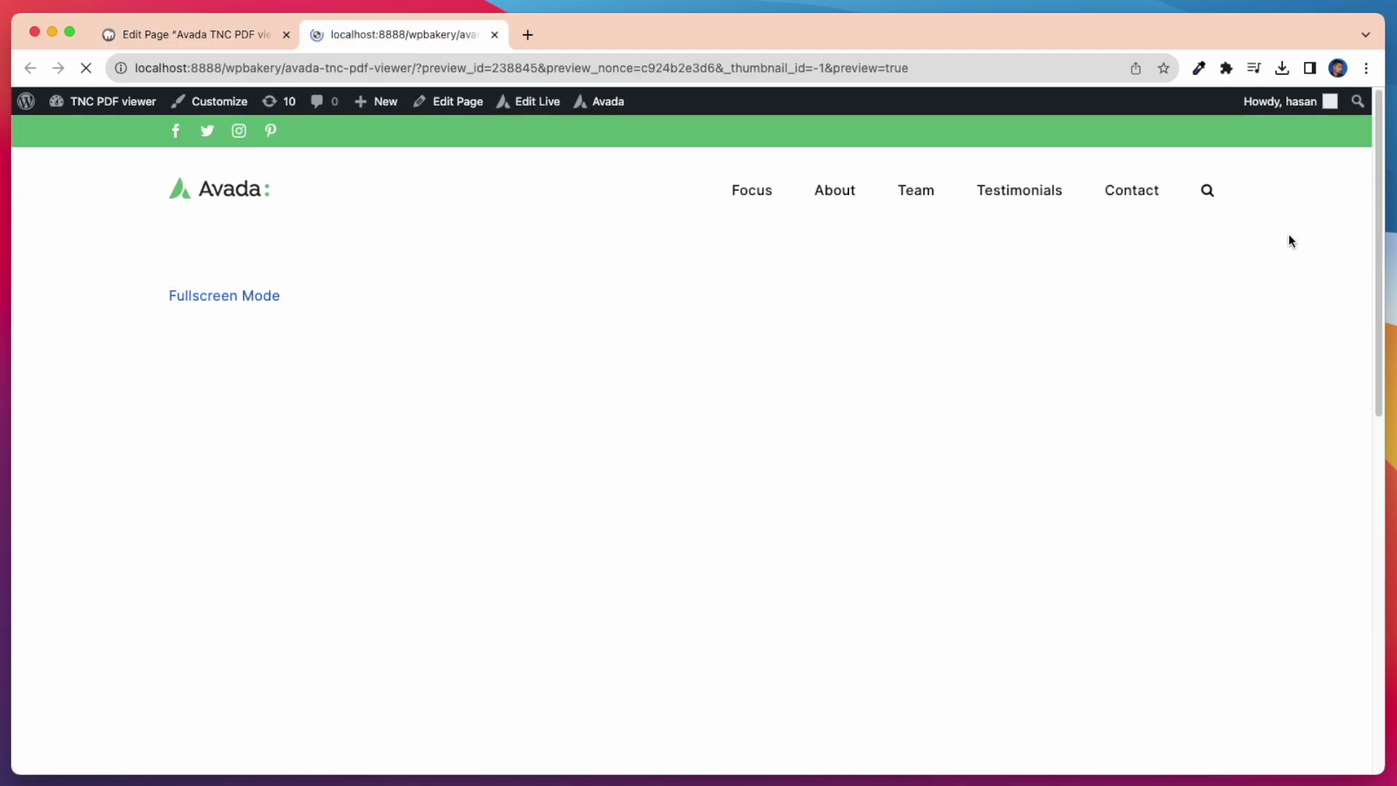
scroll(1227, 285, down, 10)
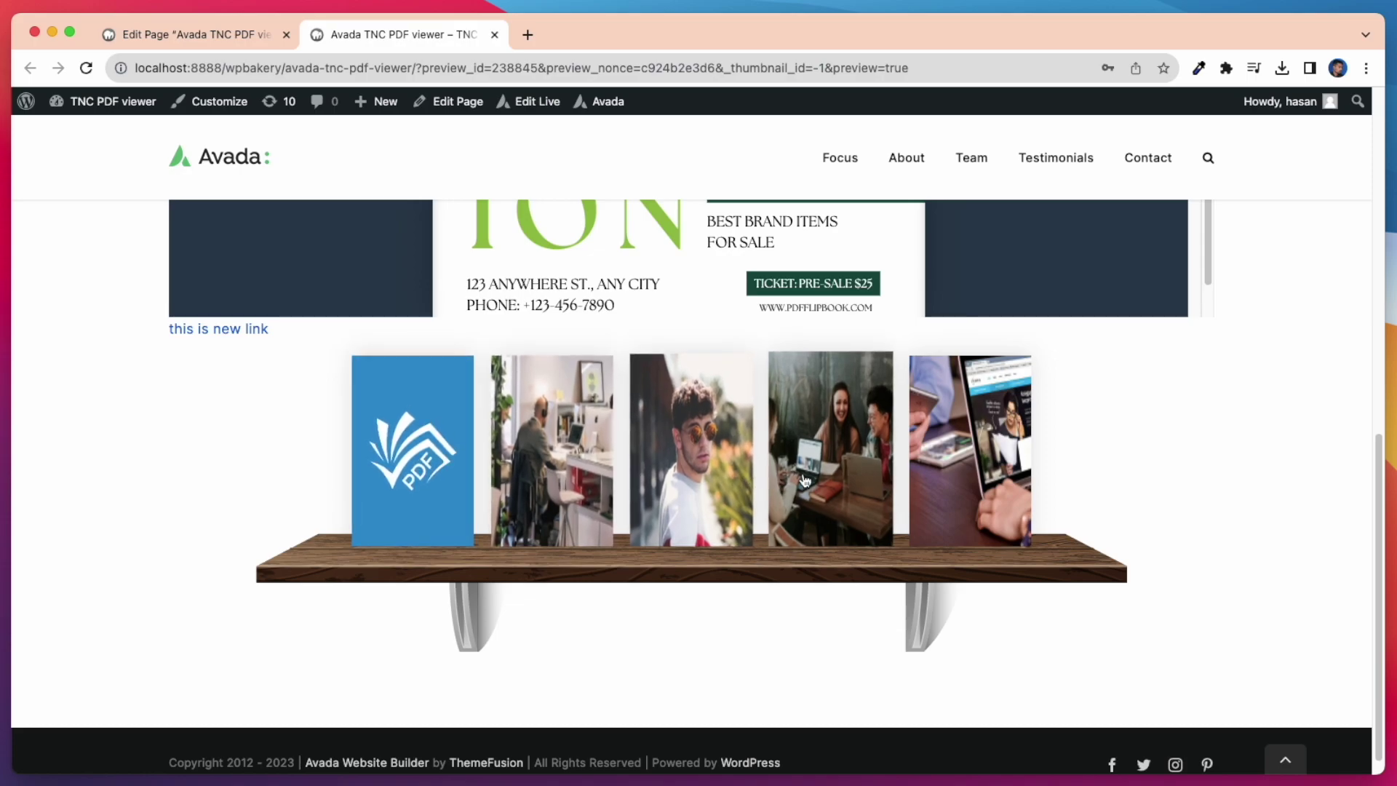
click(707, 483)
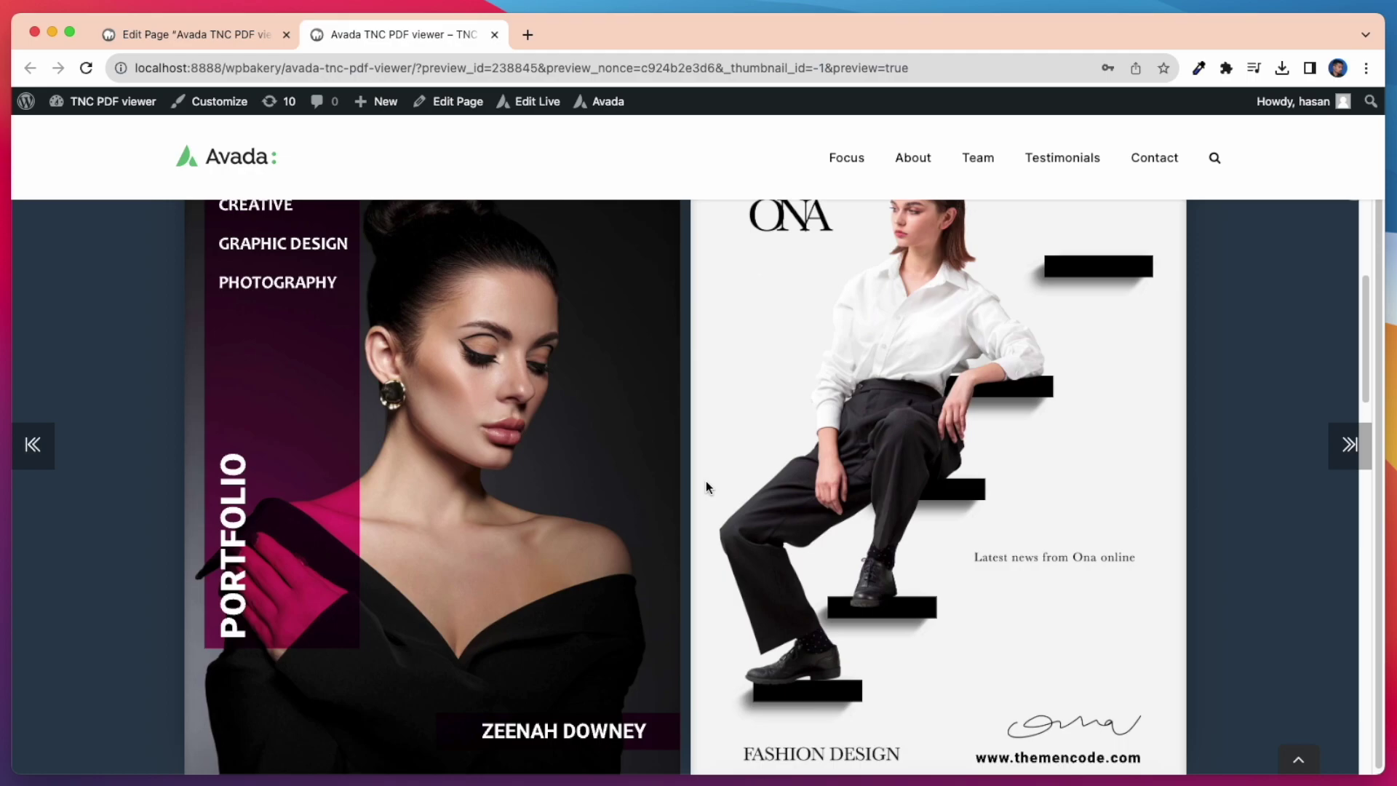
scroll(706, 486, up, 5)
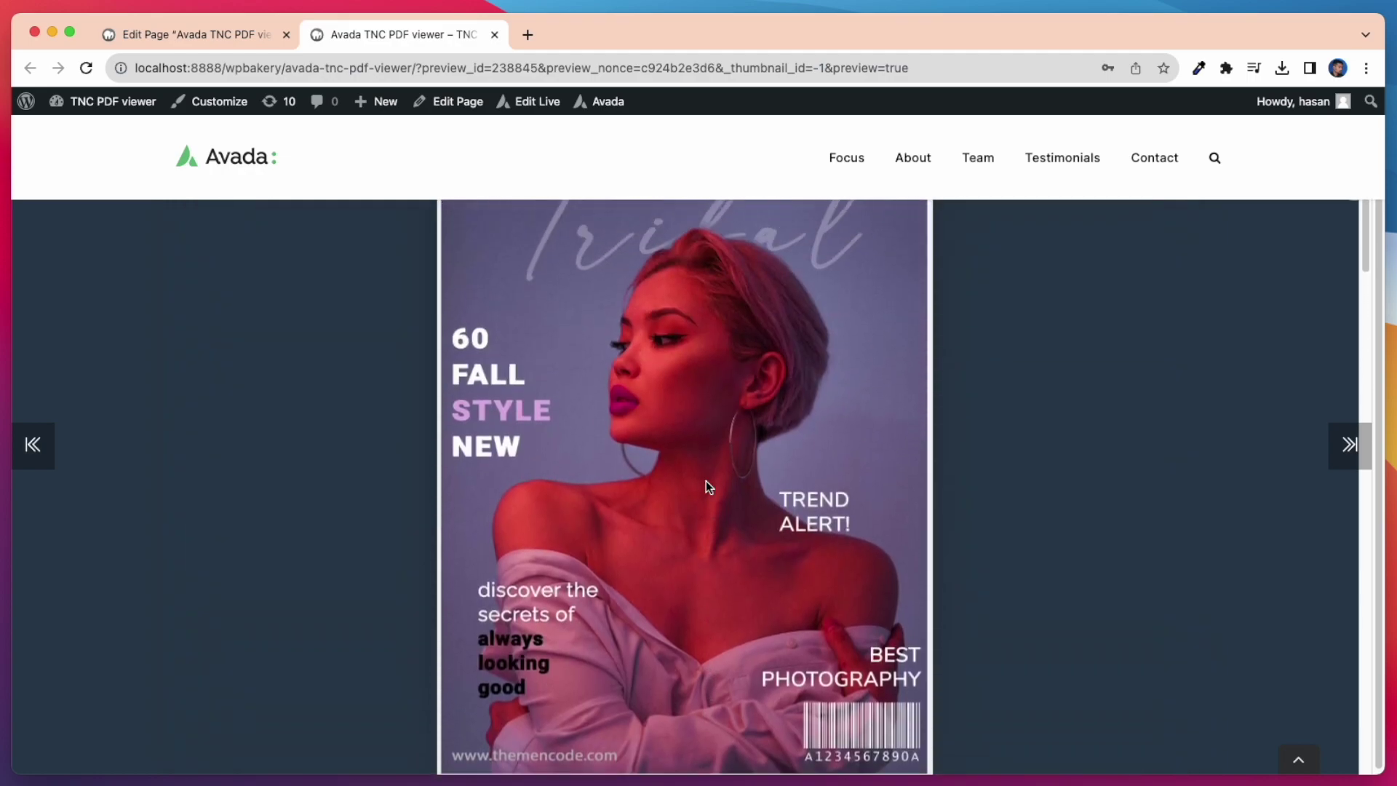
Add a List/Grid - Display PDF Viewer element with Source All, Grid, Popup, 3 Column, and save
click(193, 35)
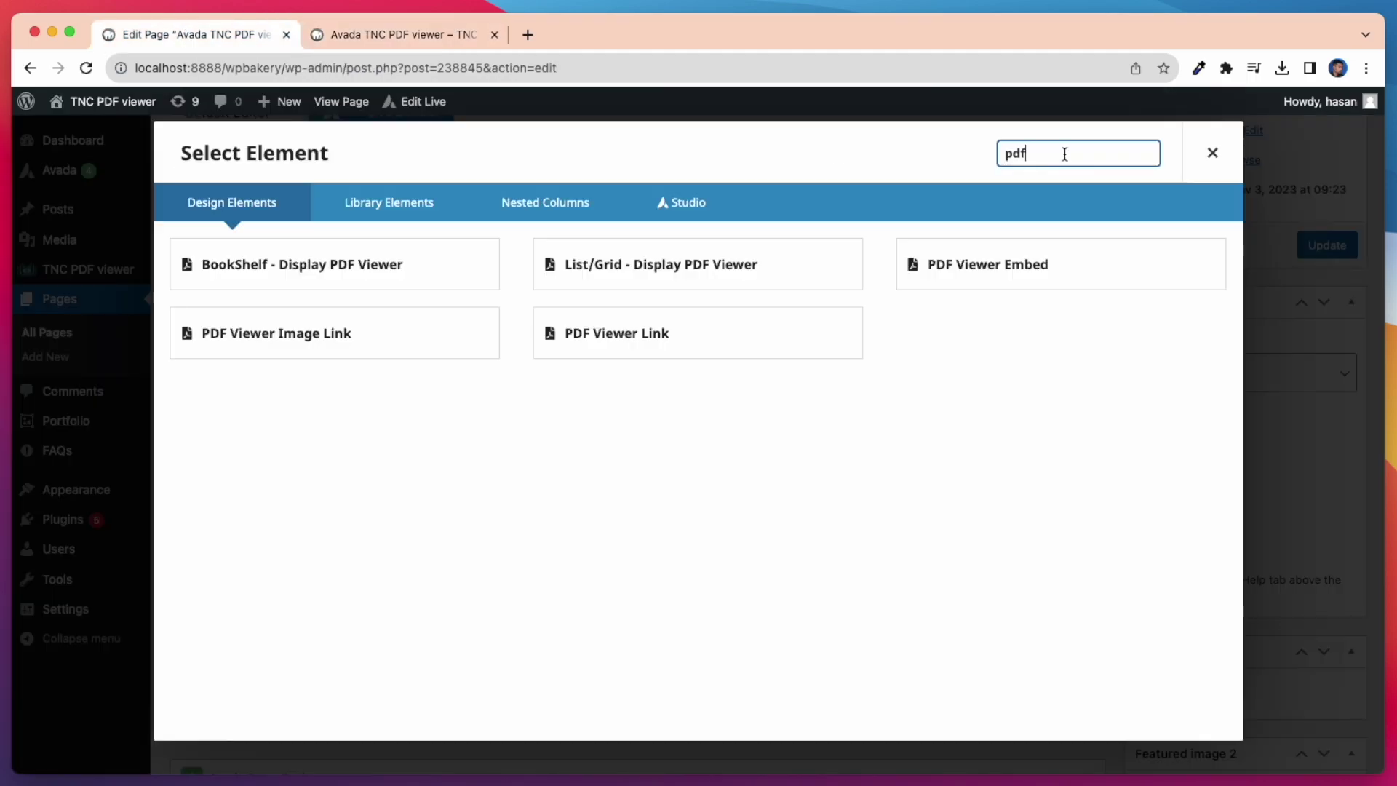
click(703, 284)
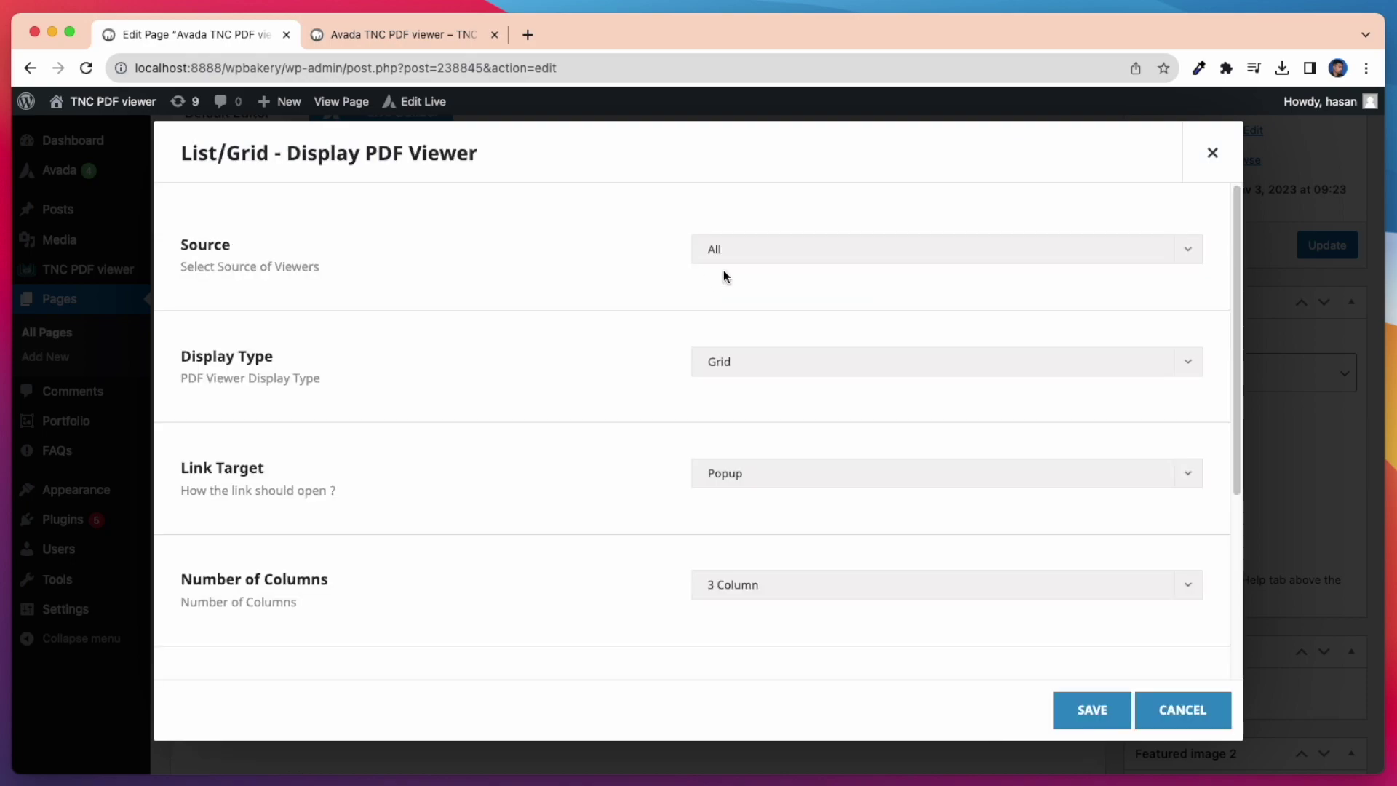
click(809, 257)
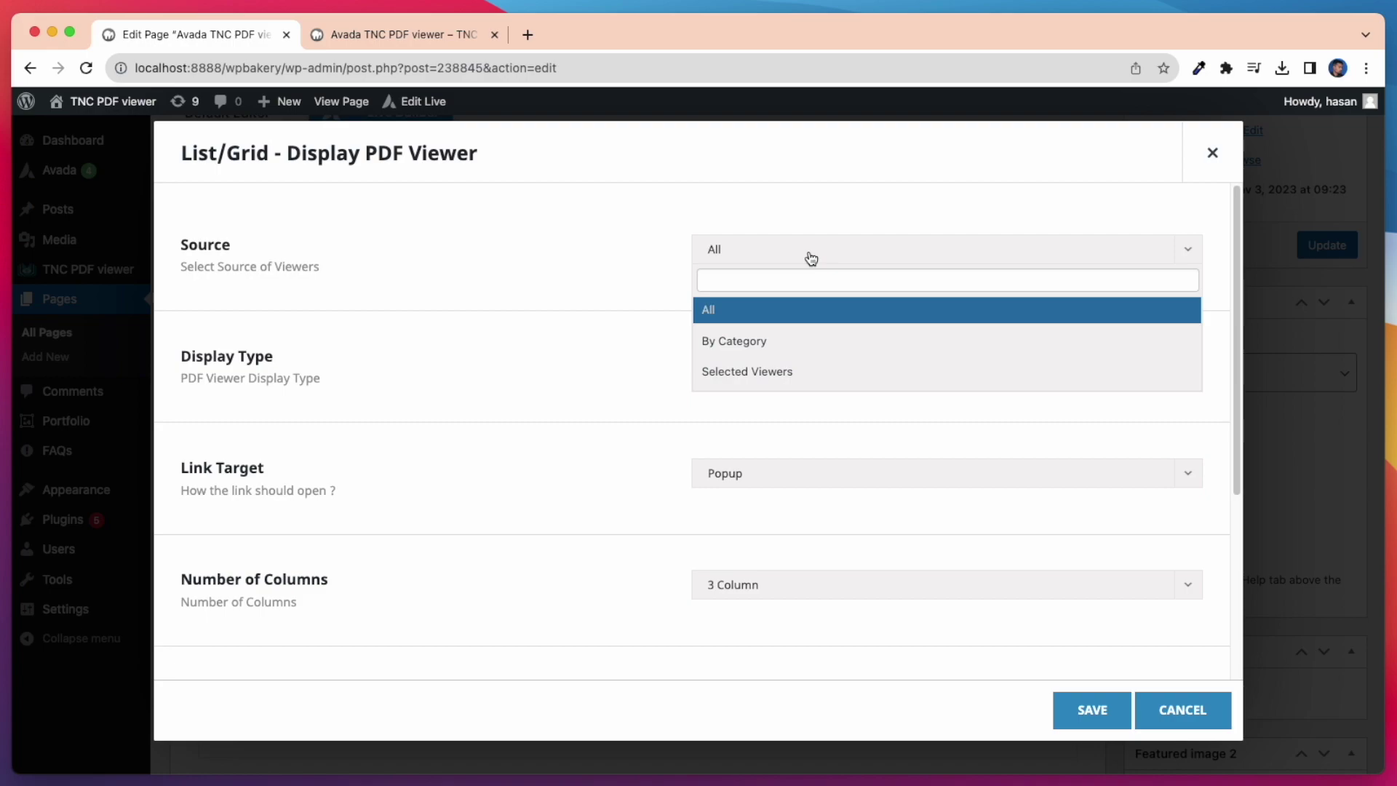
click(743, 311)
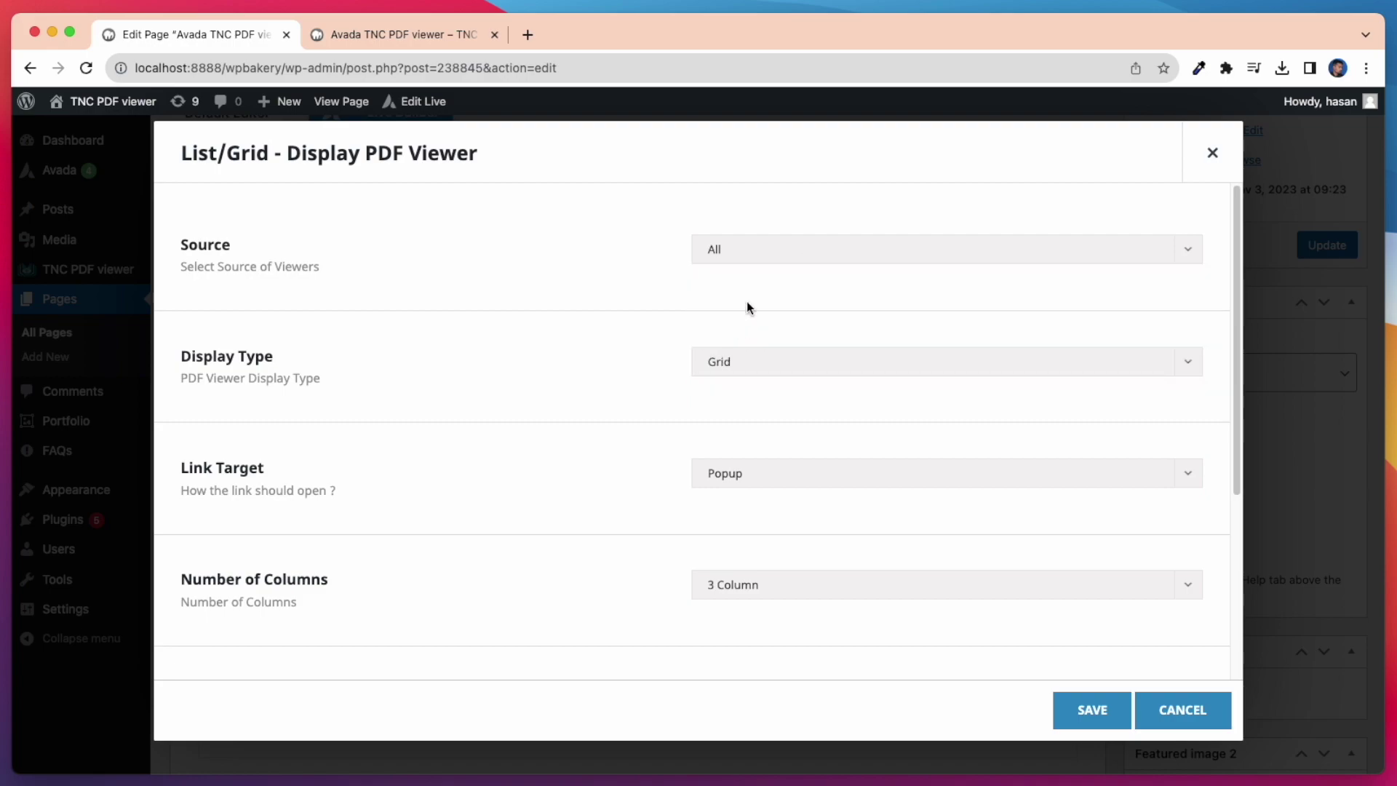
click(880, 365)
click(833, 437)
click(828, 480)
click(764, 537)
click(857, 593)
click(818, 678)
click(1073, 695)
scroll(1072, 700, up, 4)
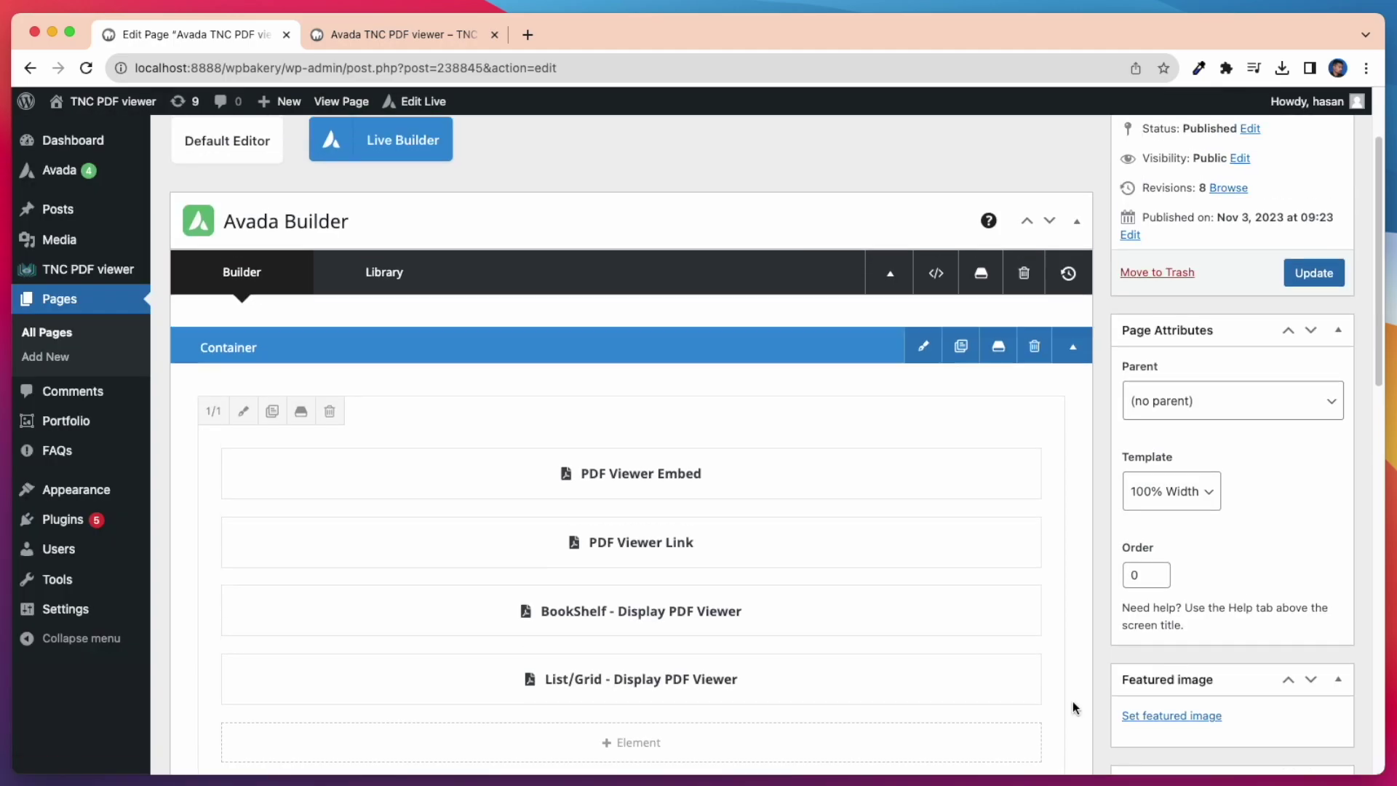
Preview the changes and scroll to the Categories panel and the five-item PDF grid
click(1275, 225)
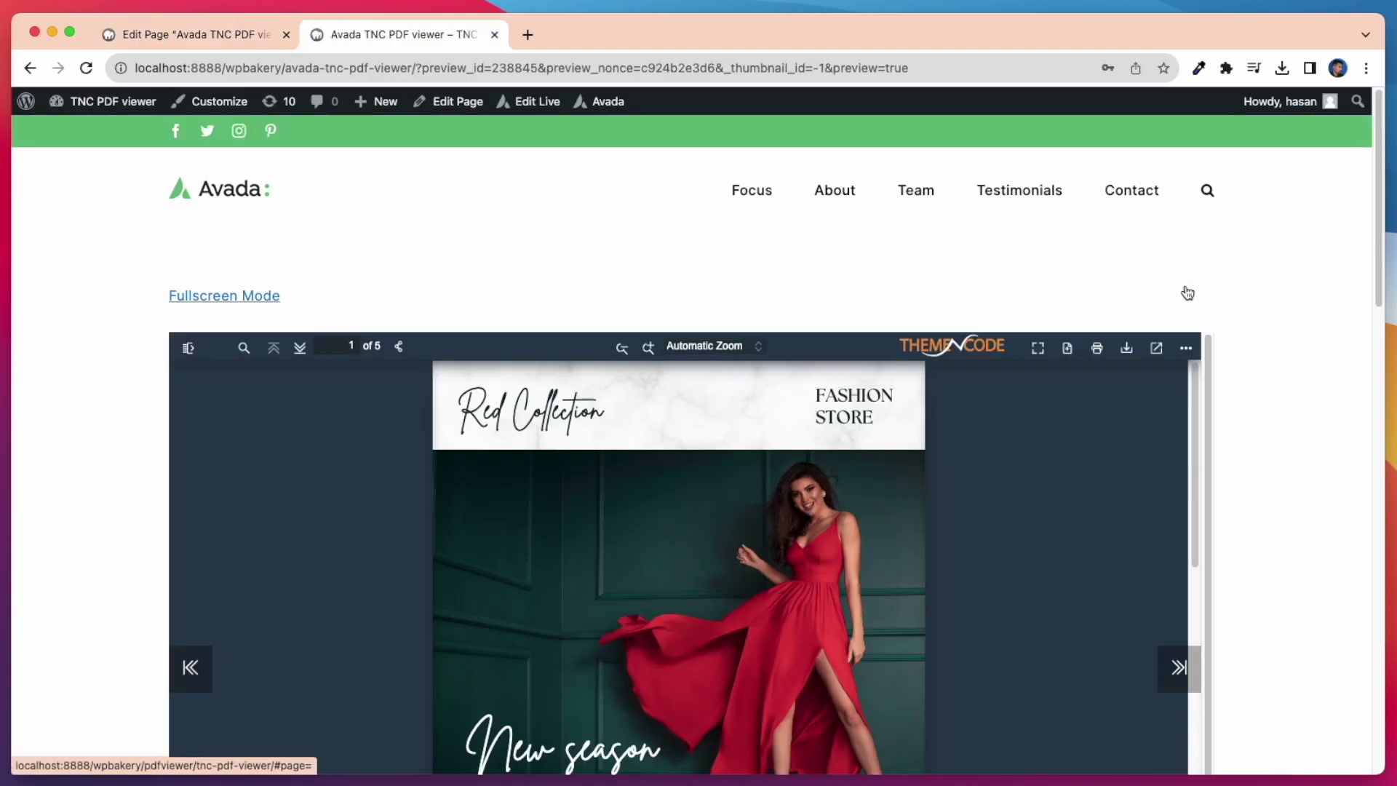
scroll(1236, 290, down, 2)
scroll(1237, 290, down, 15)
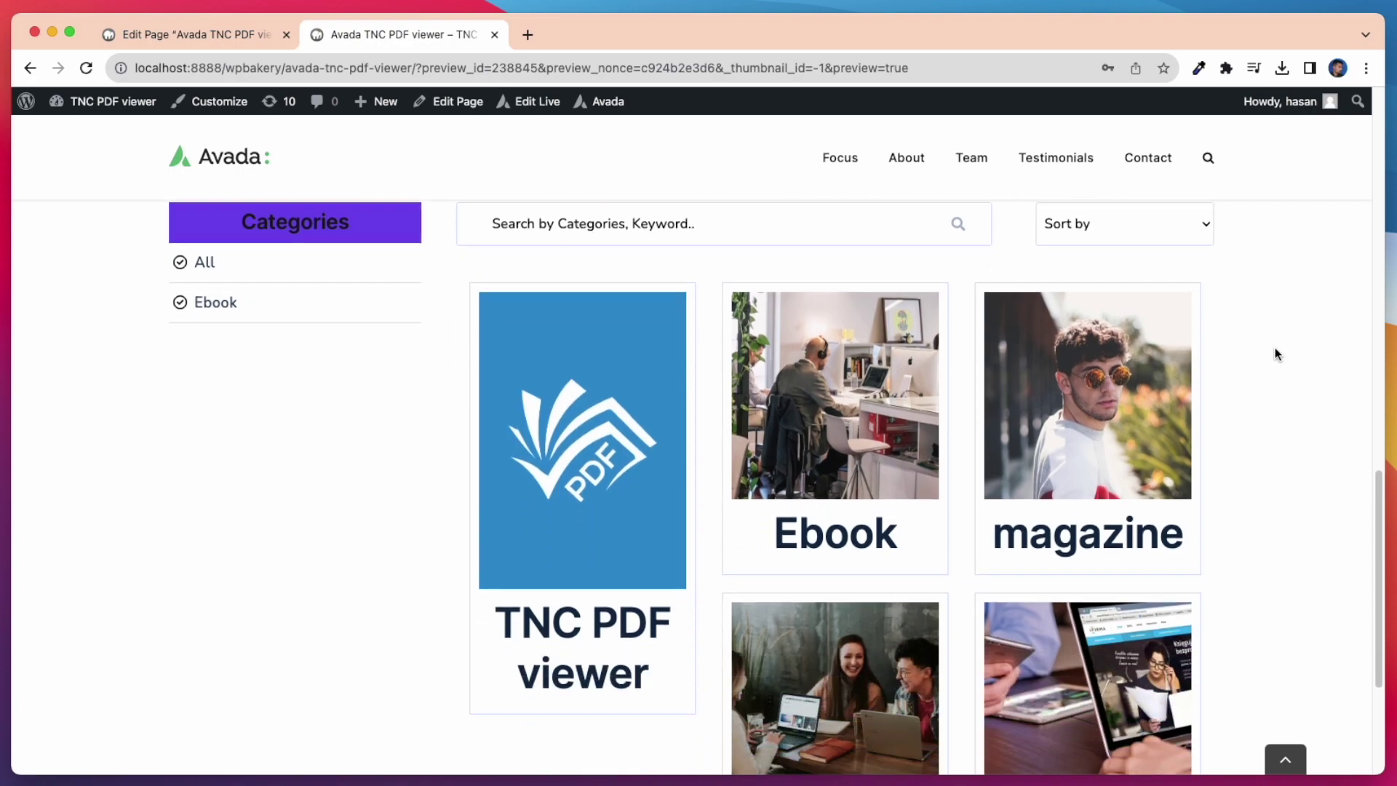
scroll(1270, 551, down, 3)
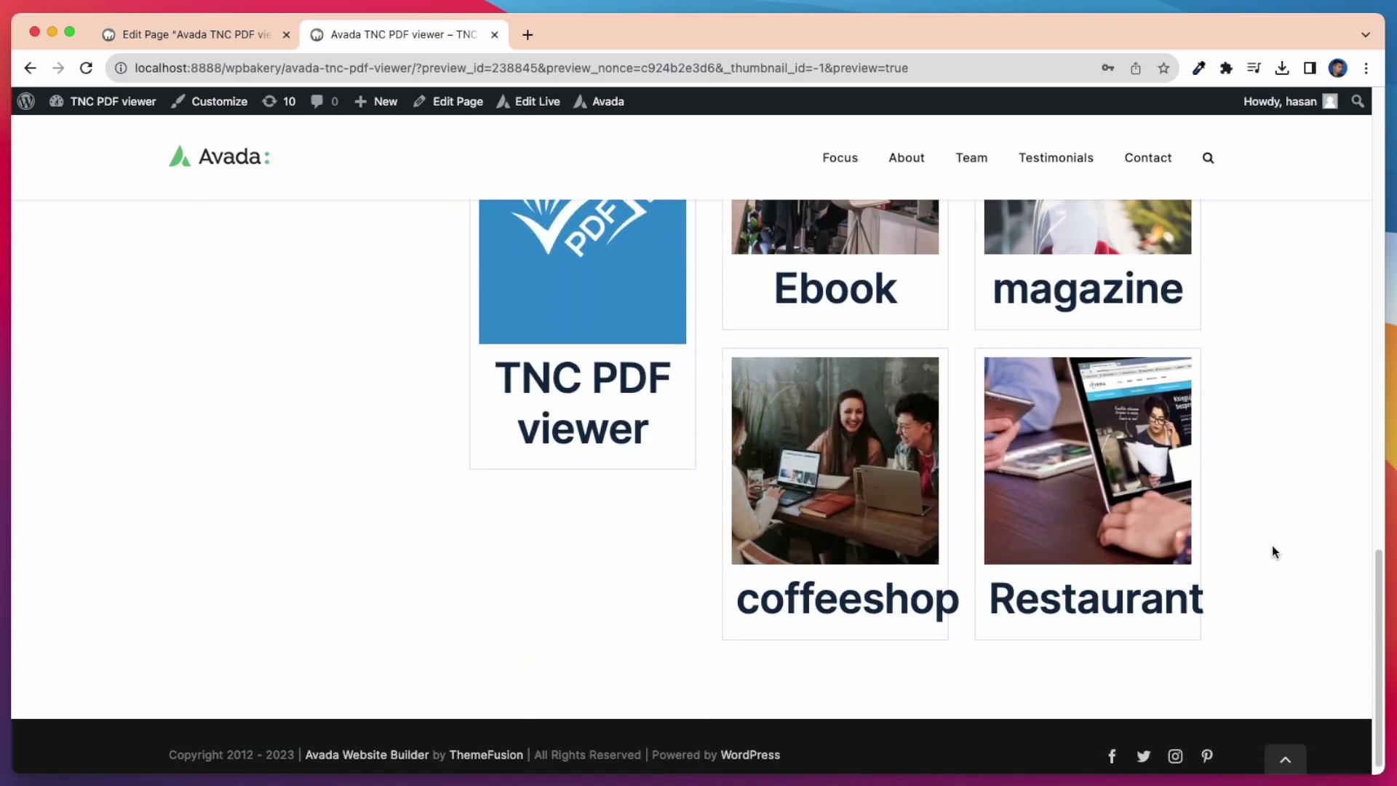
scroll(1269, 550, up, 4)
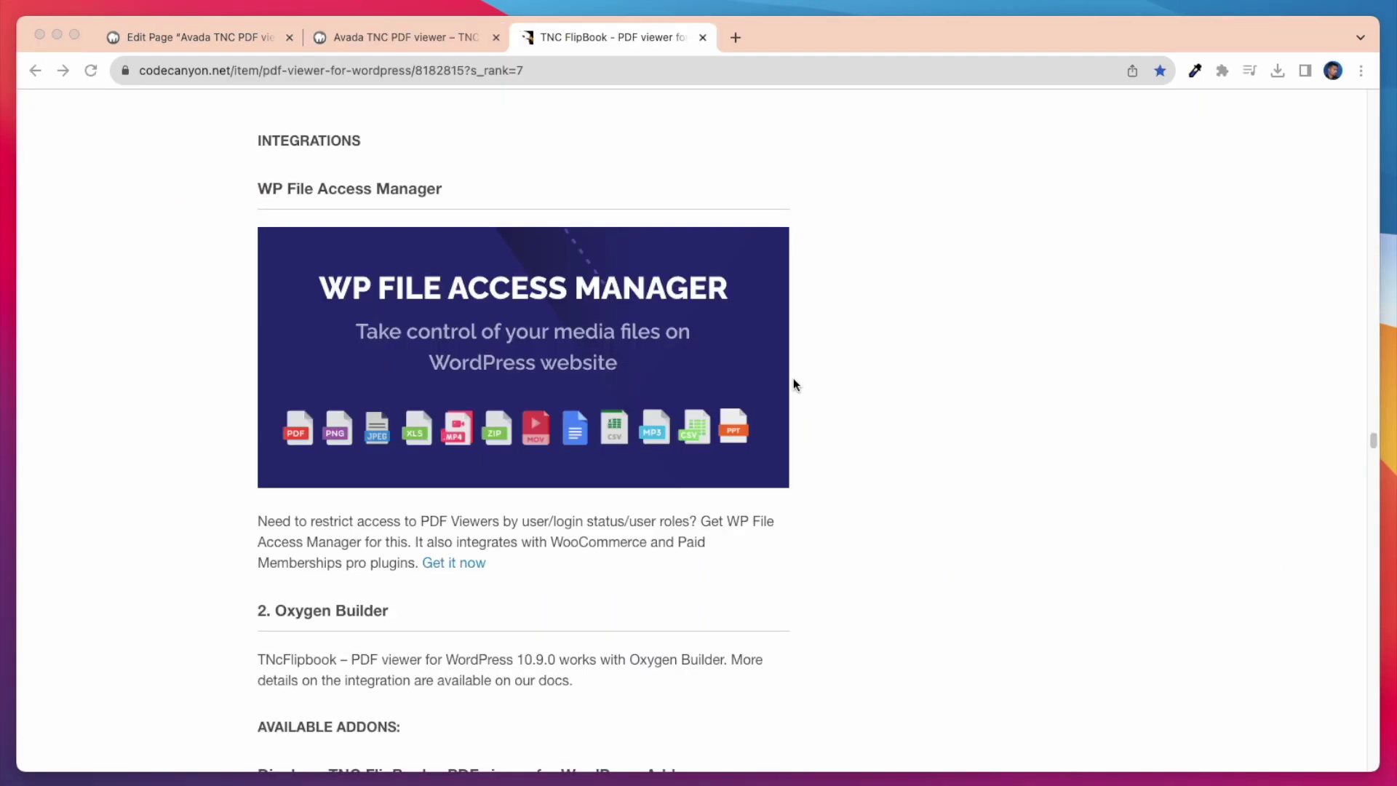
scroll(793, 378, down, 1)
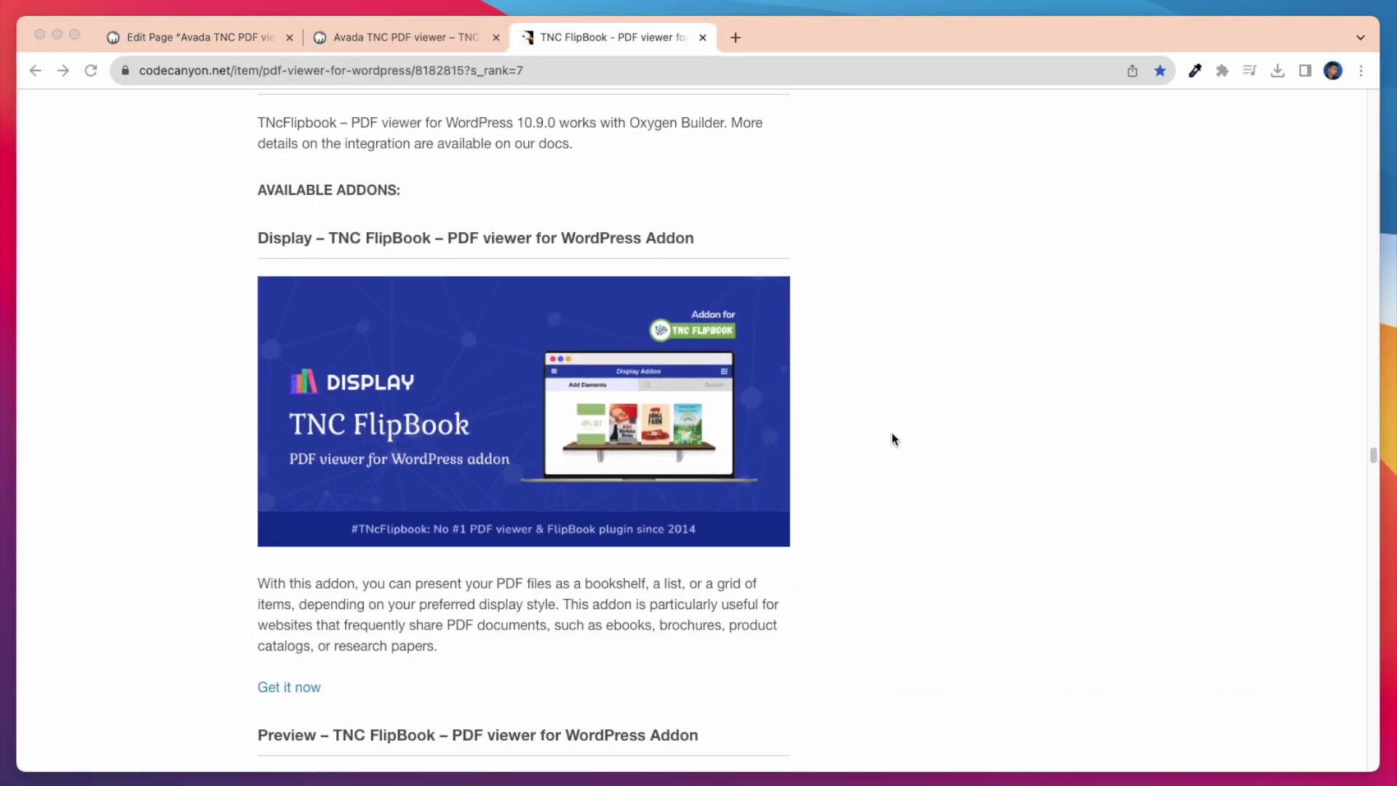
Scroll the TNC FlipBook product page past the Divi, Elementor and WPBakery addons to Avada
scroll(892, 433, down, 3)
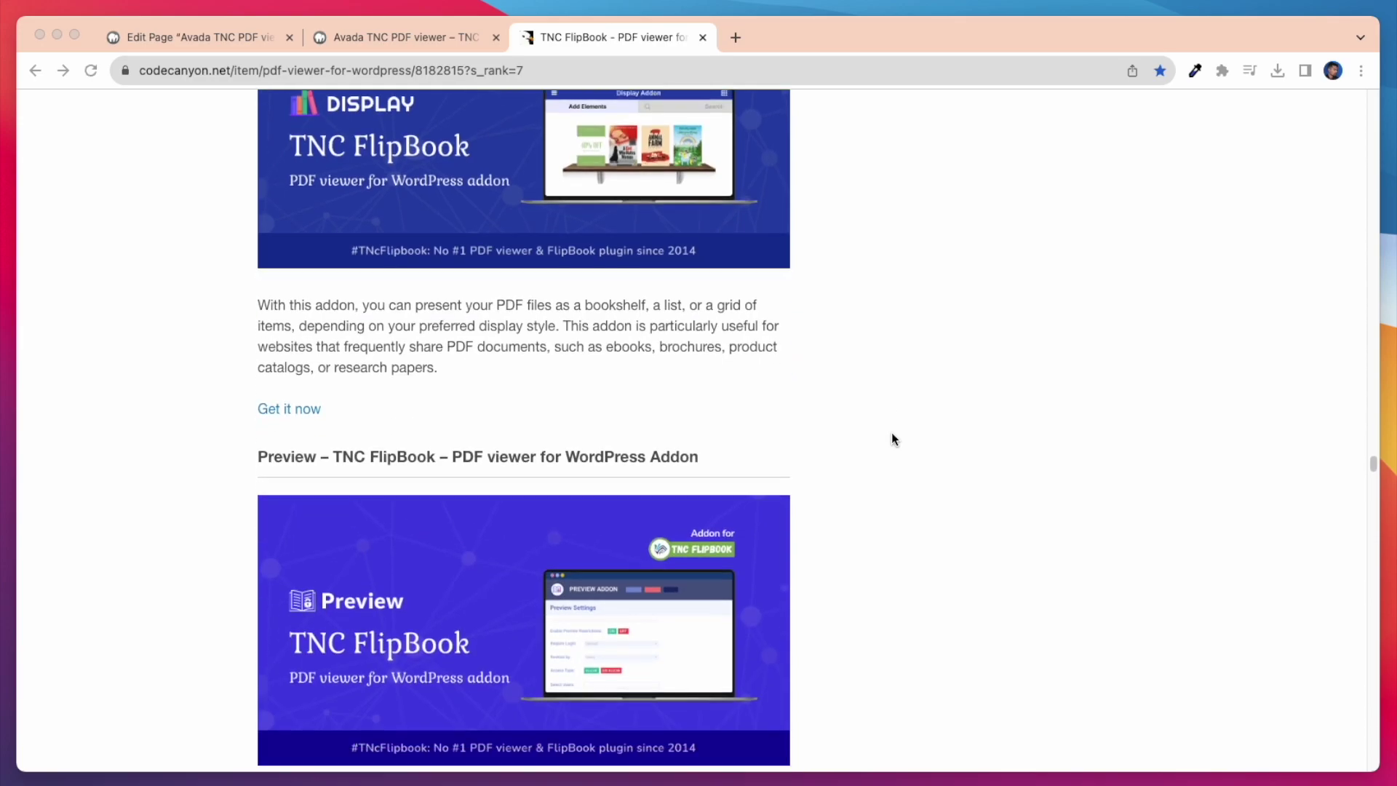
scroll(892, 434, down, 4)
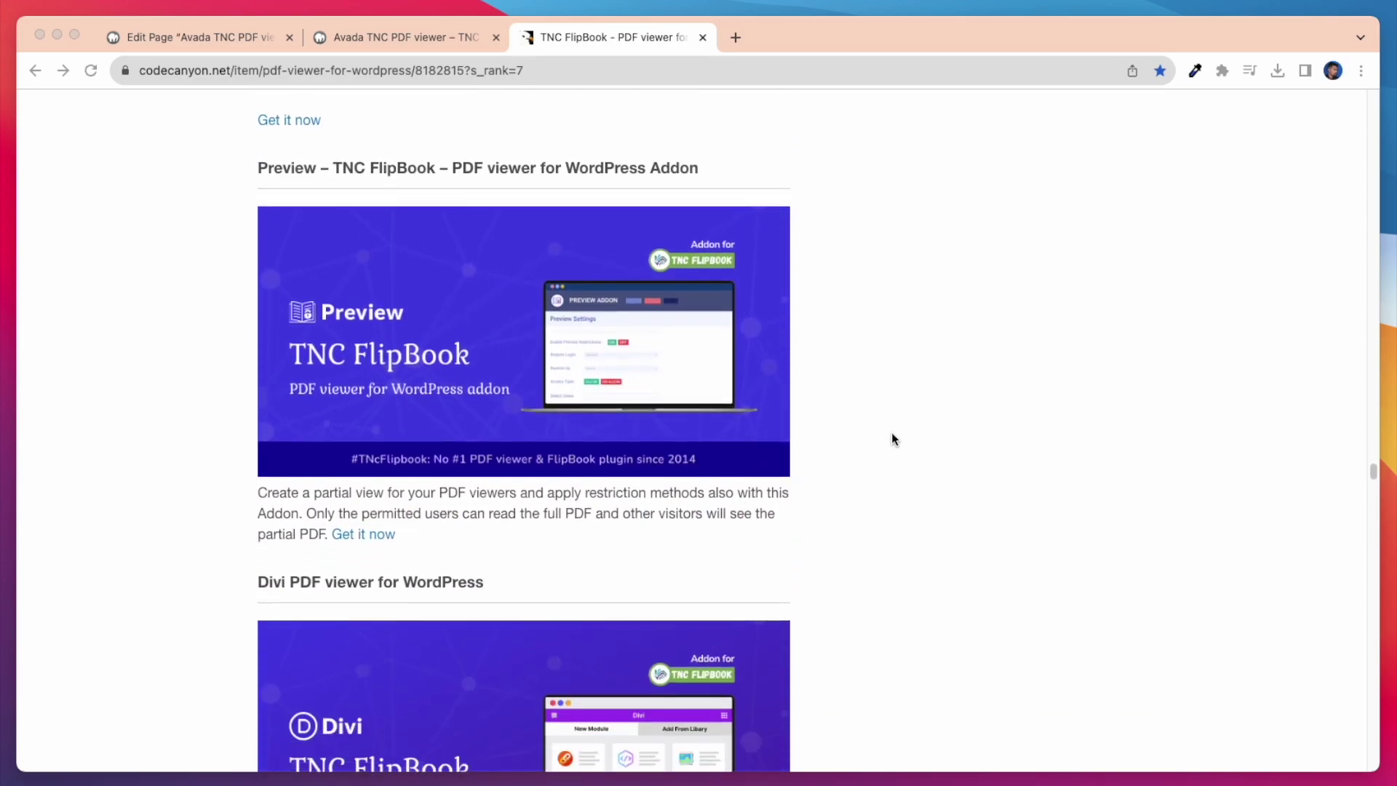
scroll(893, 437, down, 6)
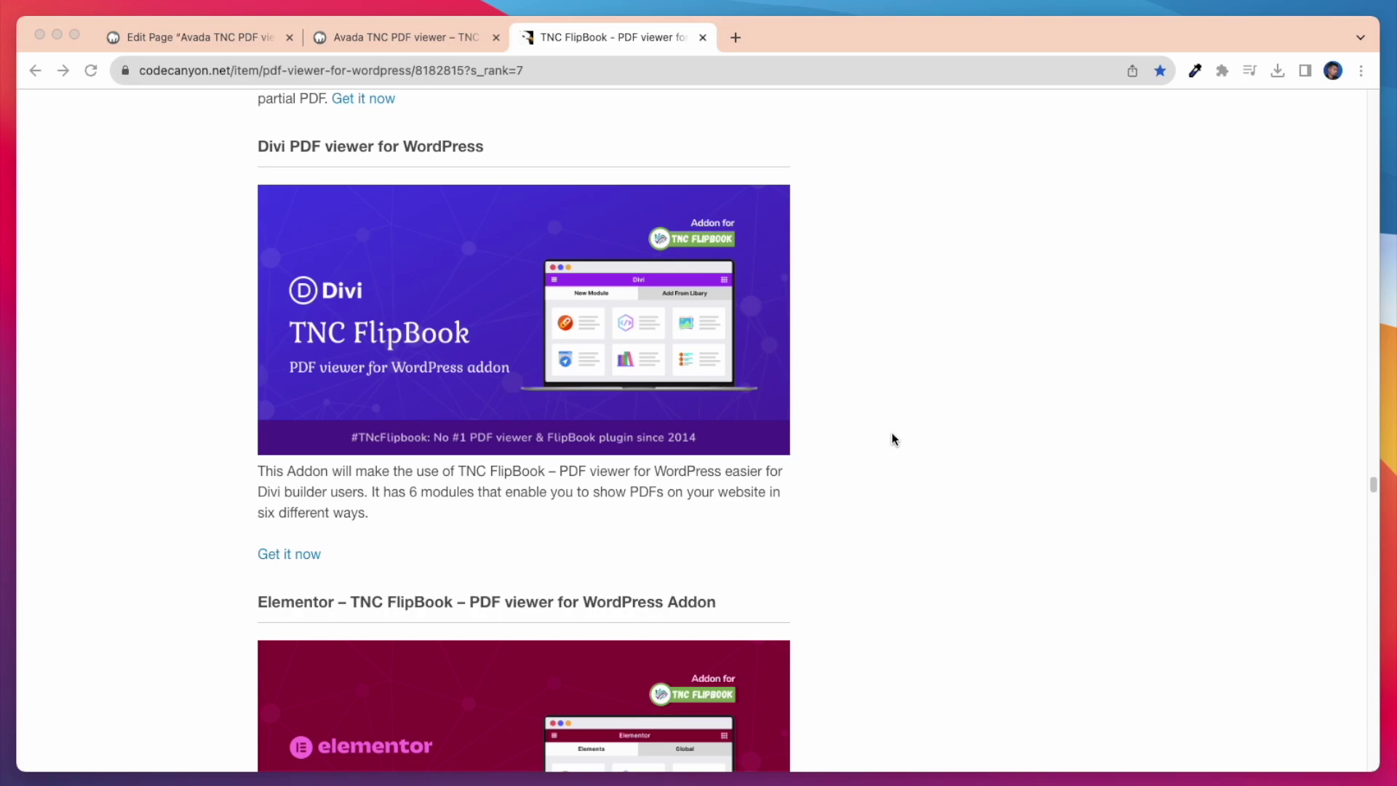
scroll(893, 438, down, 7)
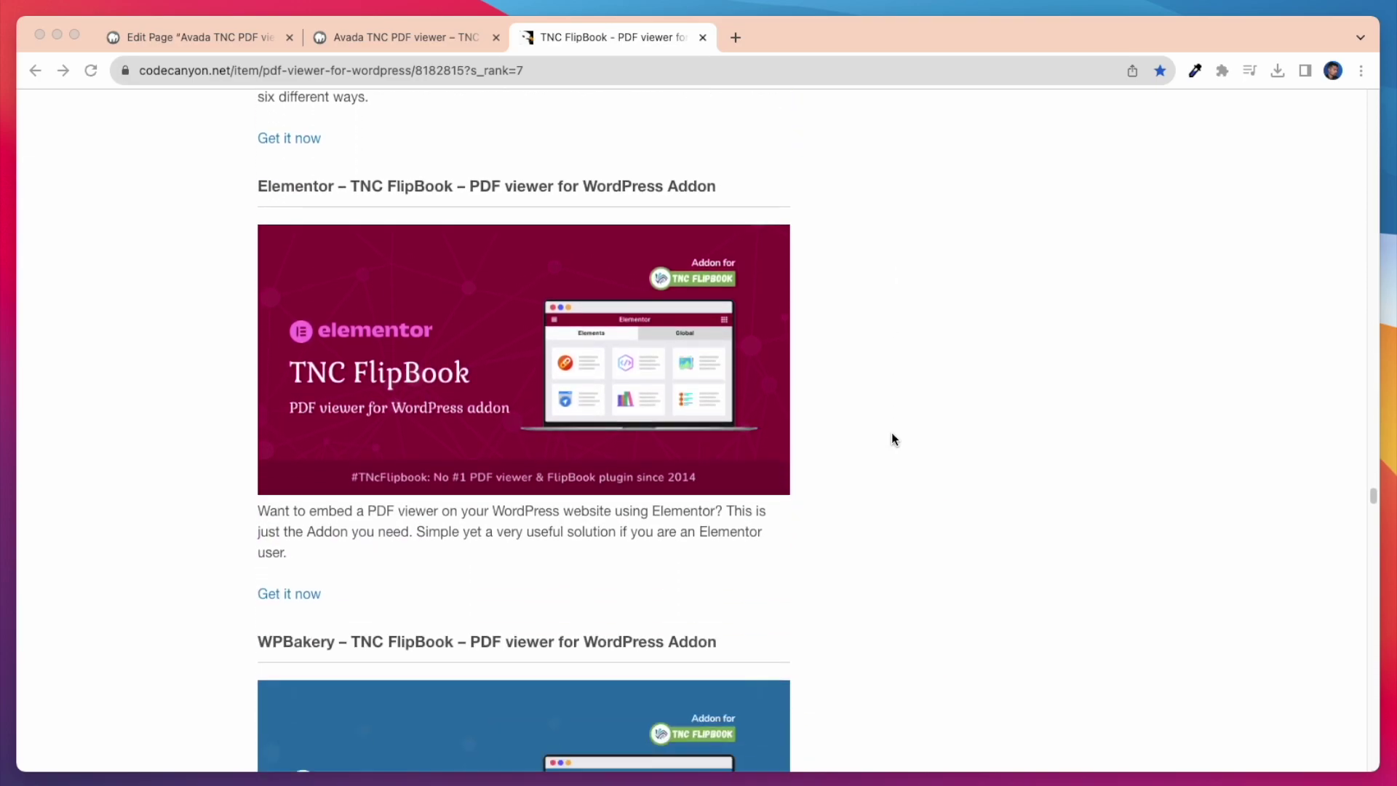
scroll(893, 438, down, 6)
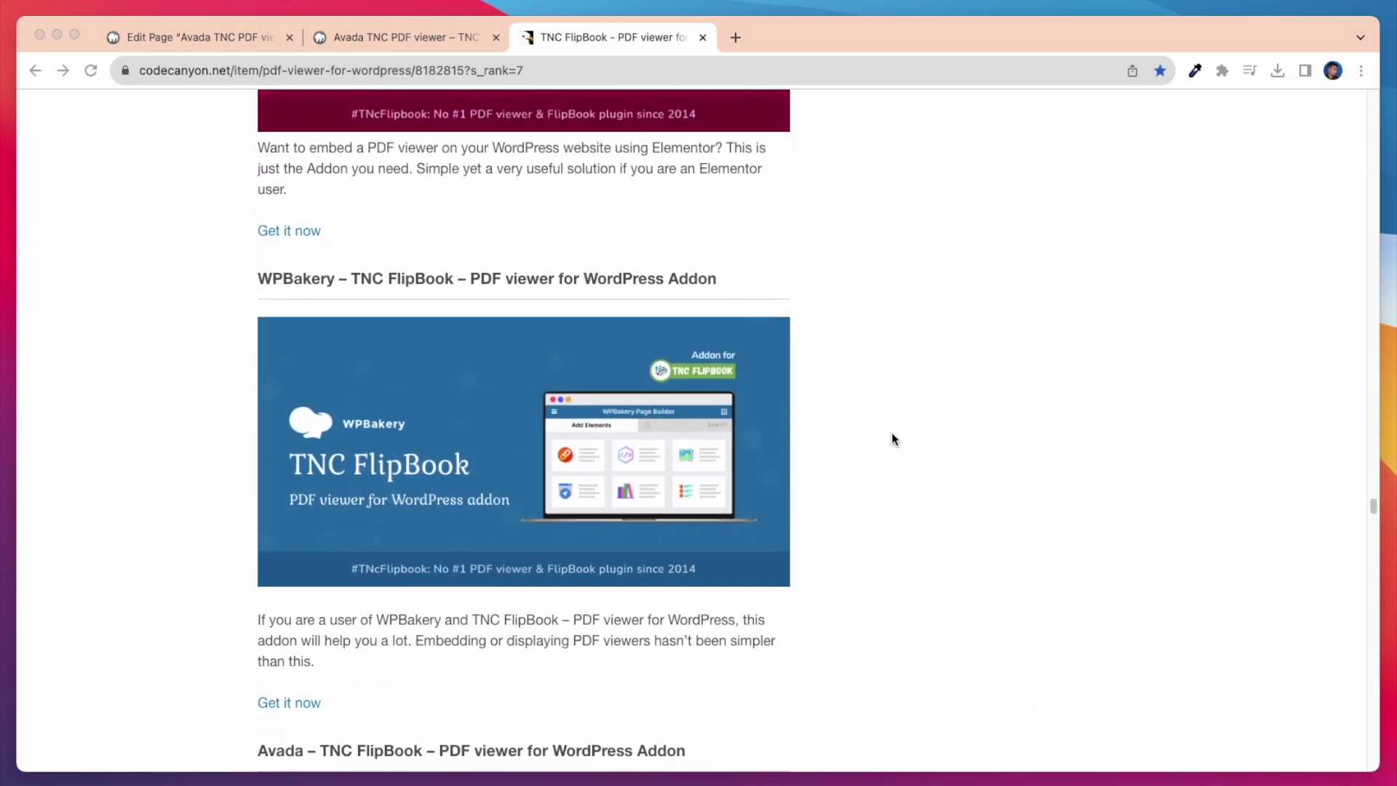
scroll(893, 438, down, 3)
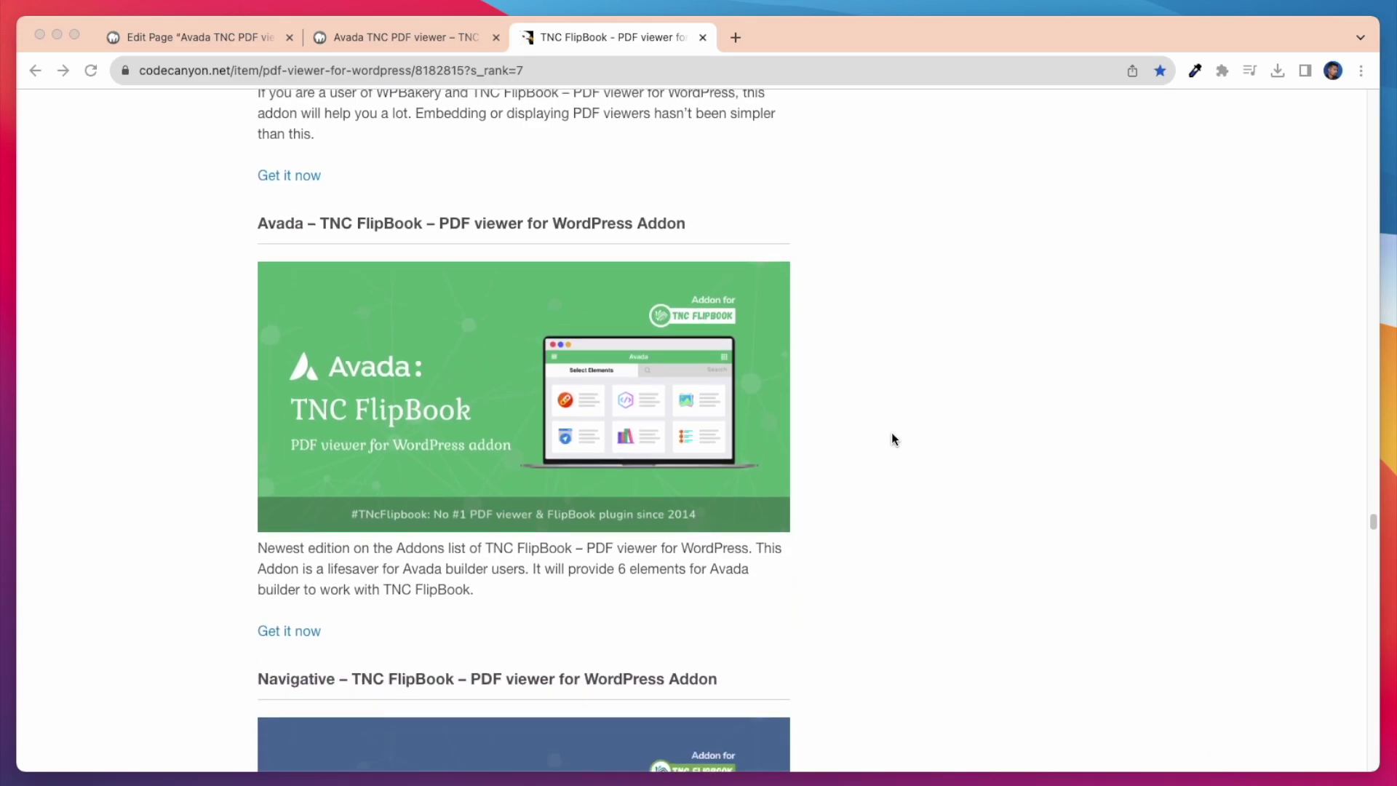